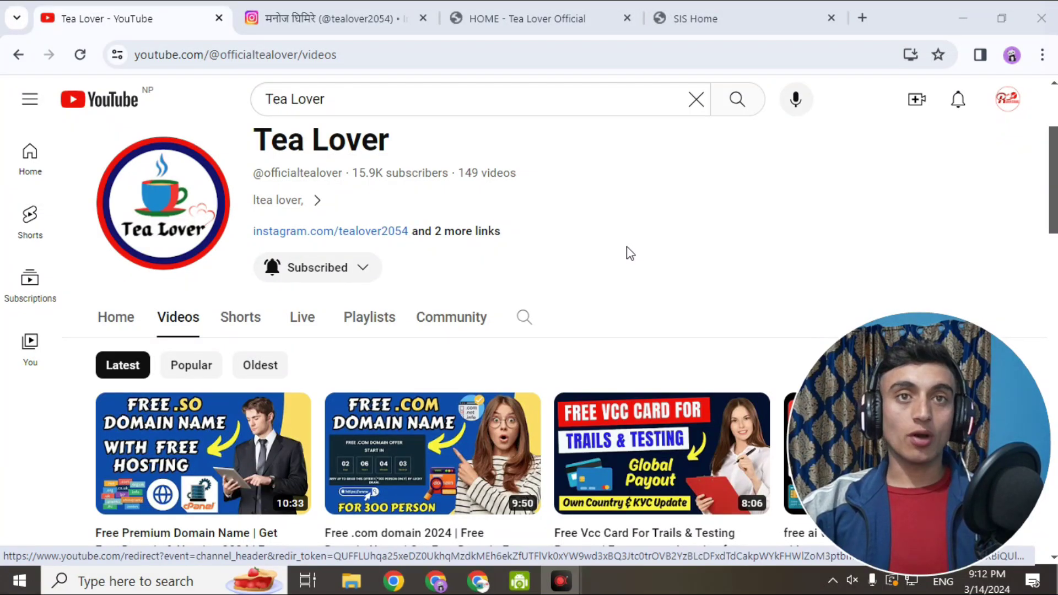
Step: Scroll down and back up through the currently open page
scroll(628, 250, down, 1)
scroll(641, 210, down, 3)
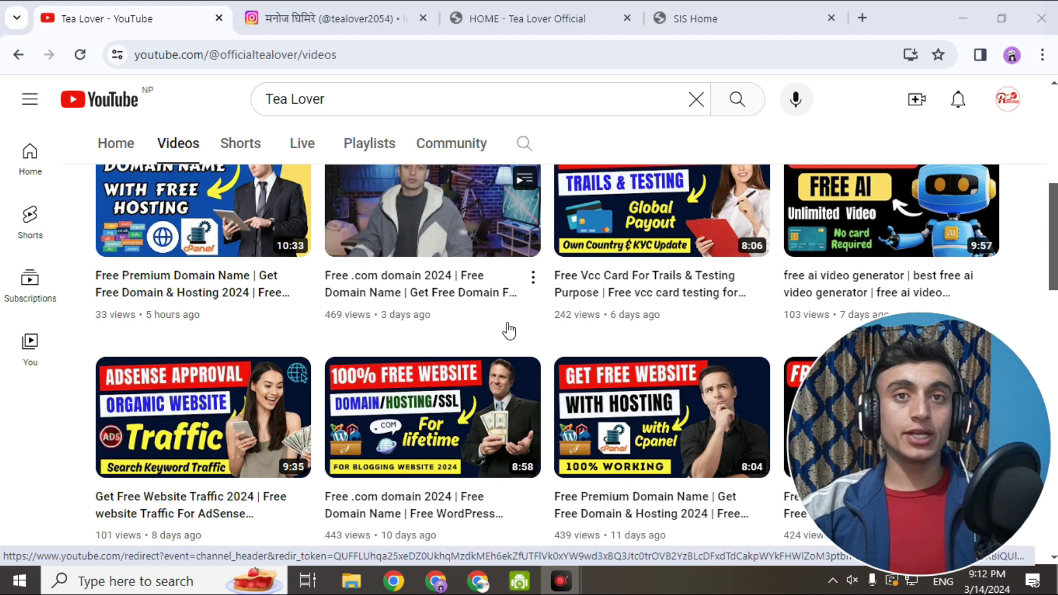
scroll(509, 330, down, 1)
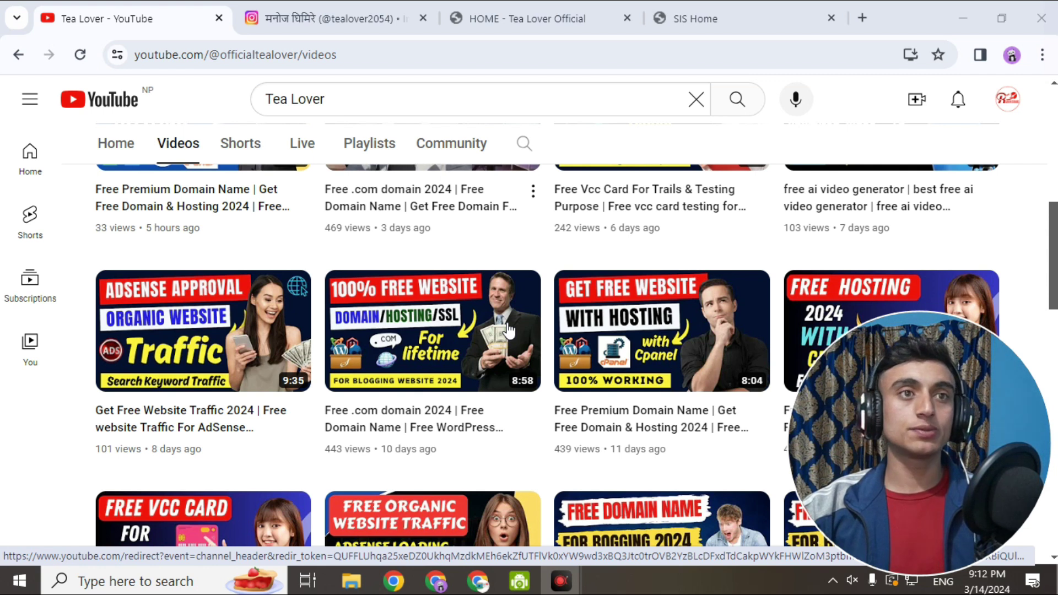
mouse_move(510, 326)
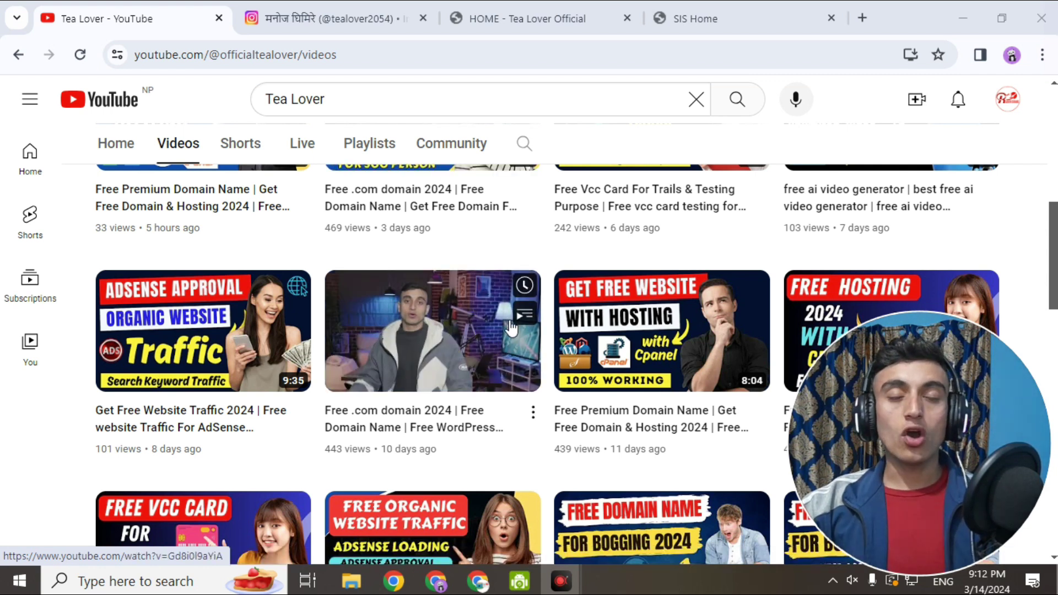
scroll(510, 326, down, 1)
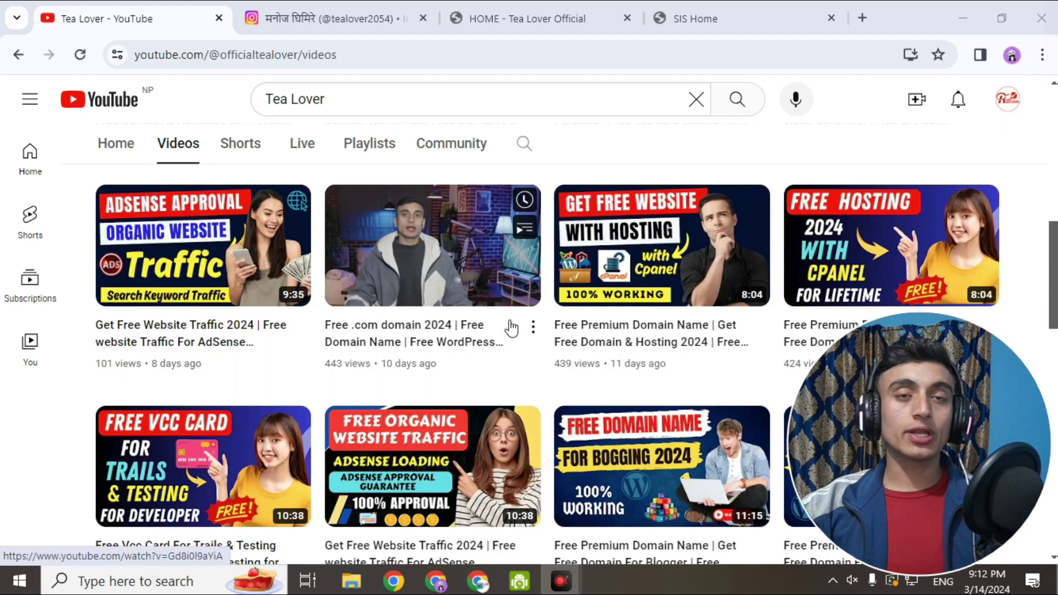
scroll(511, 327, down, 1)
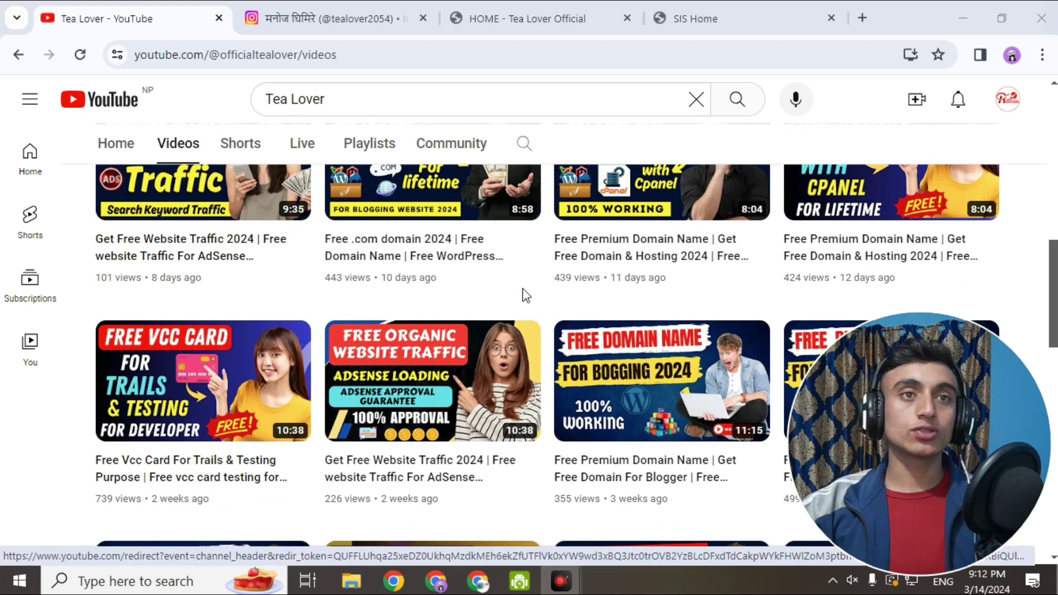
scroll(523, 289, down, 3)
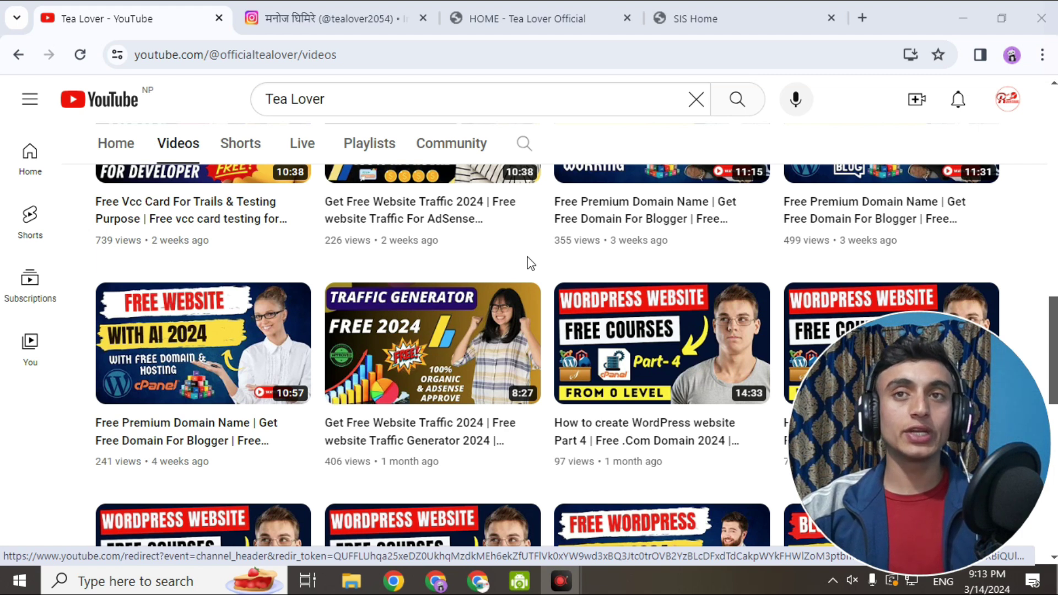
scroll(531, 262, down, 1)
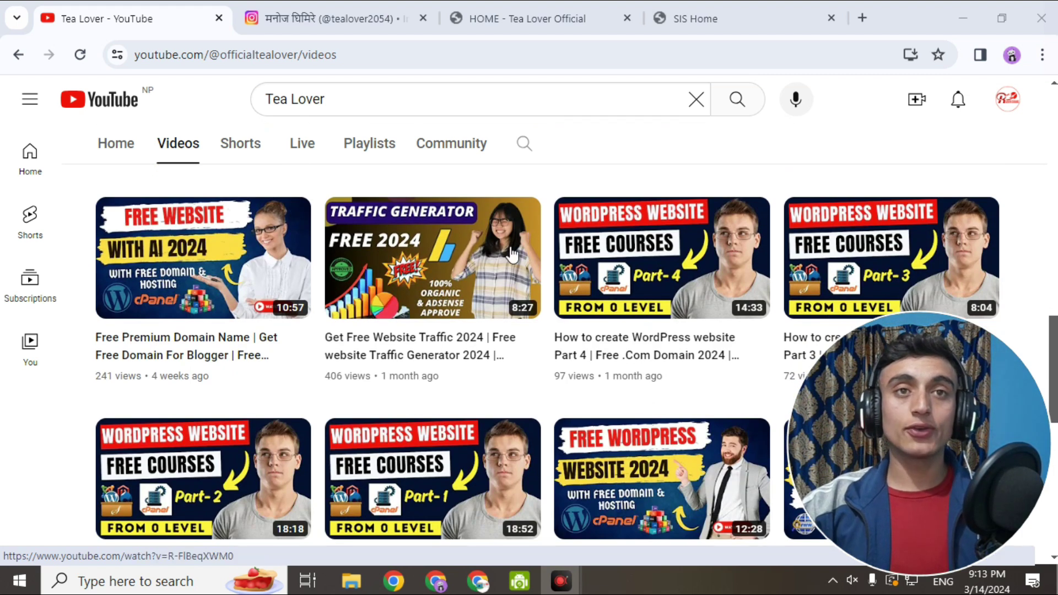
scroll(545, 373, up, 5)
scroll(550, 377, up, 8)
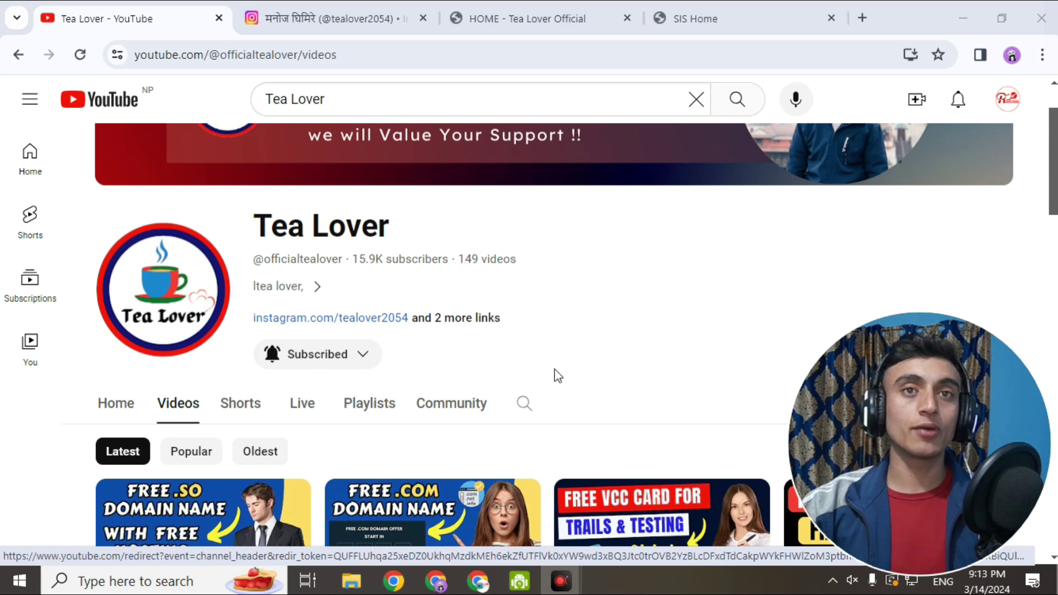
Step: Skim the Tea Lover Official homepage posts, then switch to the Tea Lover Instagram profile
click(528, 19)
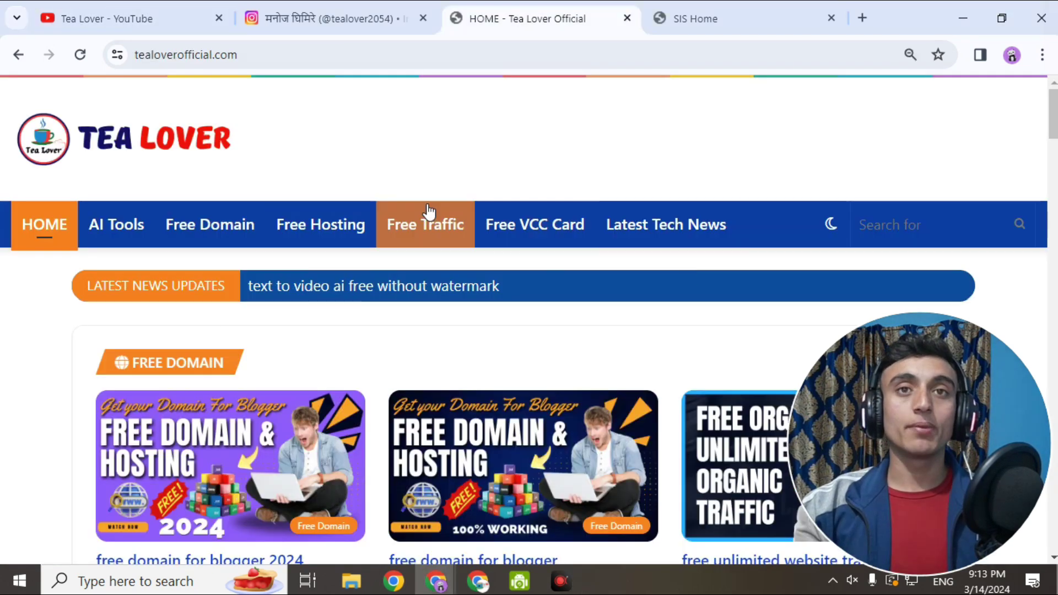
scroll(584, 280, down, 4)
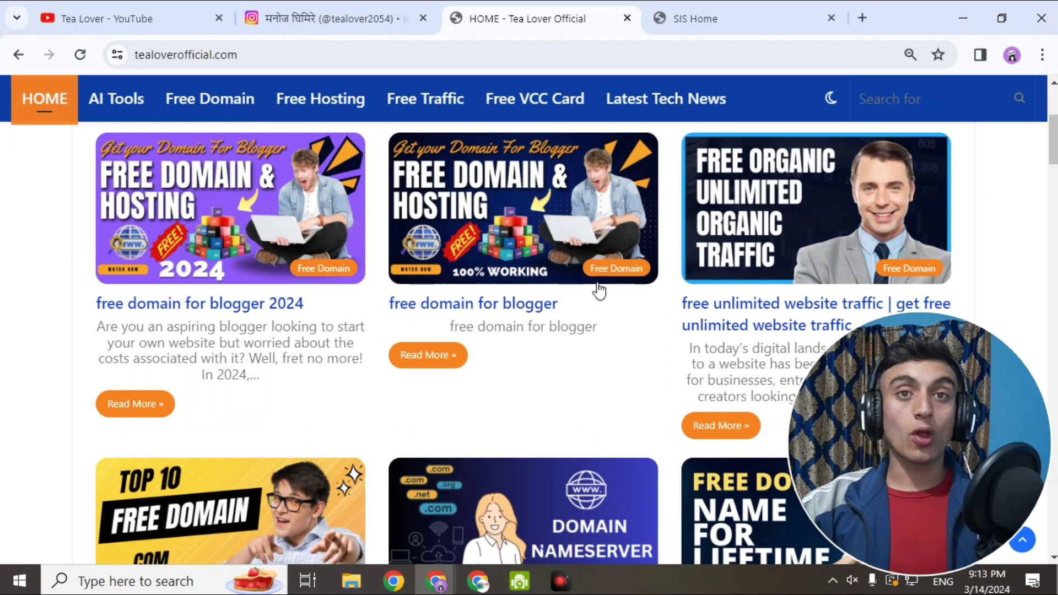
scroll(555, 302, down, 3)
scroll(554, 302, down, 6)
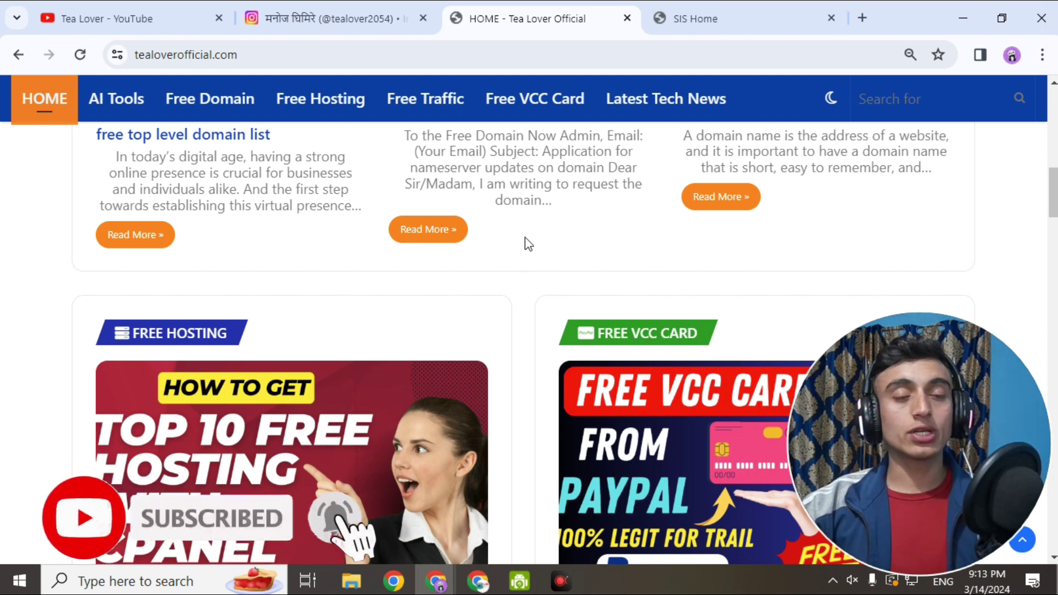
click(350, 22)
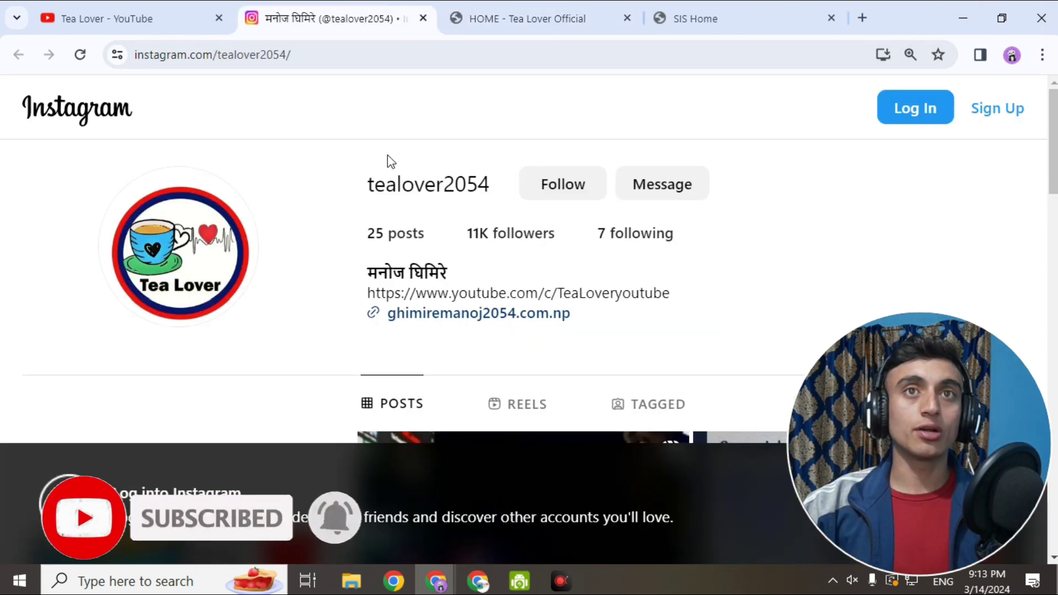
Step: Highlight the Tea Lover Instagram username, then switch to the Illinois Central College SIS Home tab
drag(375, 174, 490, 176)
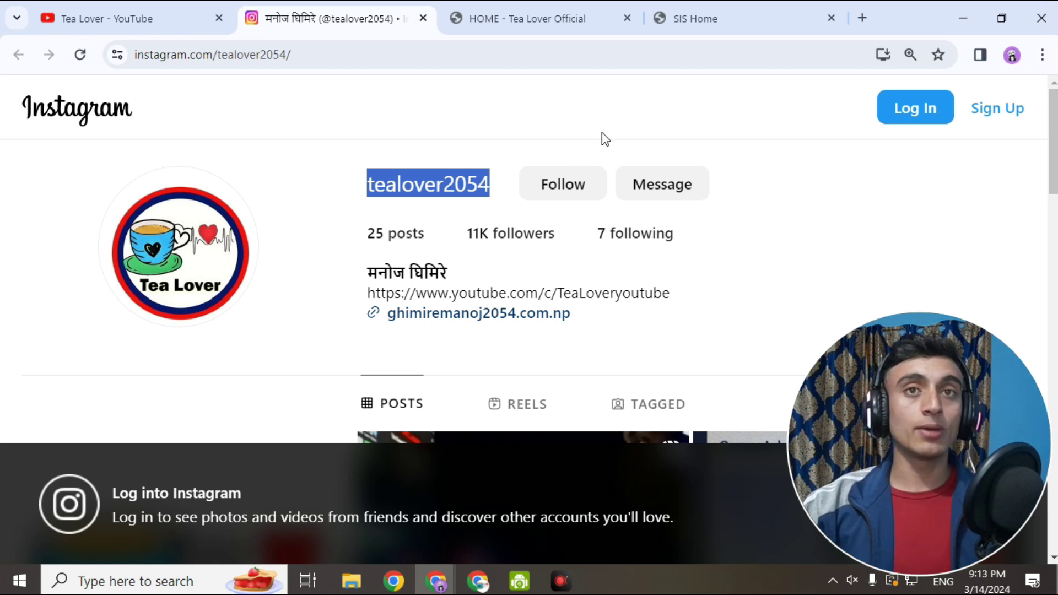
click(689, 19)
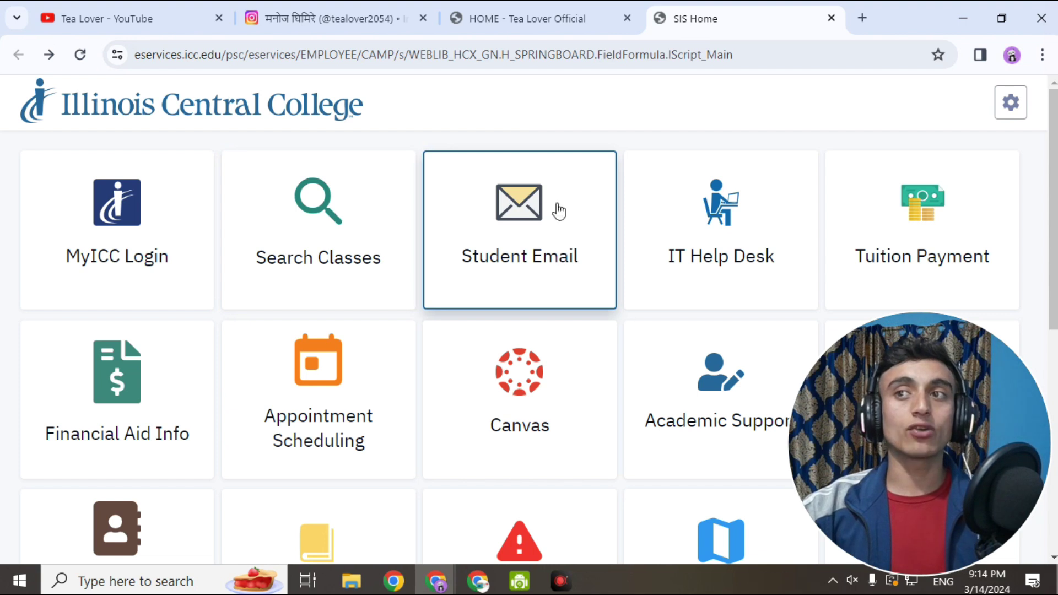
Step: Open the Student Email Gmail sign-in tab, then visit MyICC Login and return to SIS Home
click(509, 204)
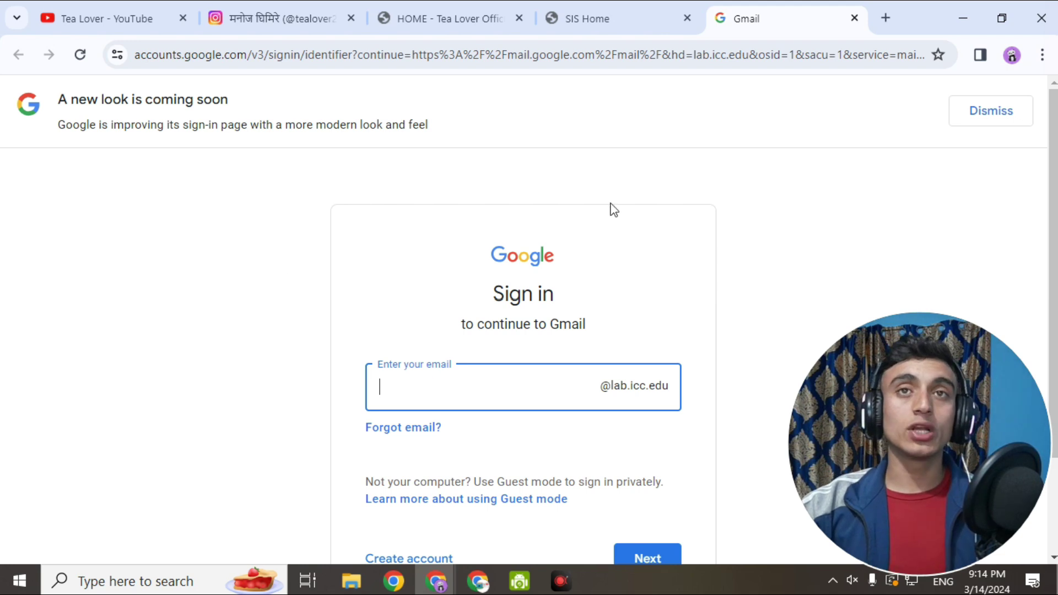
click(600, 22)
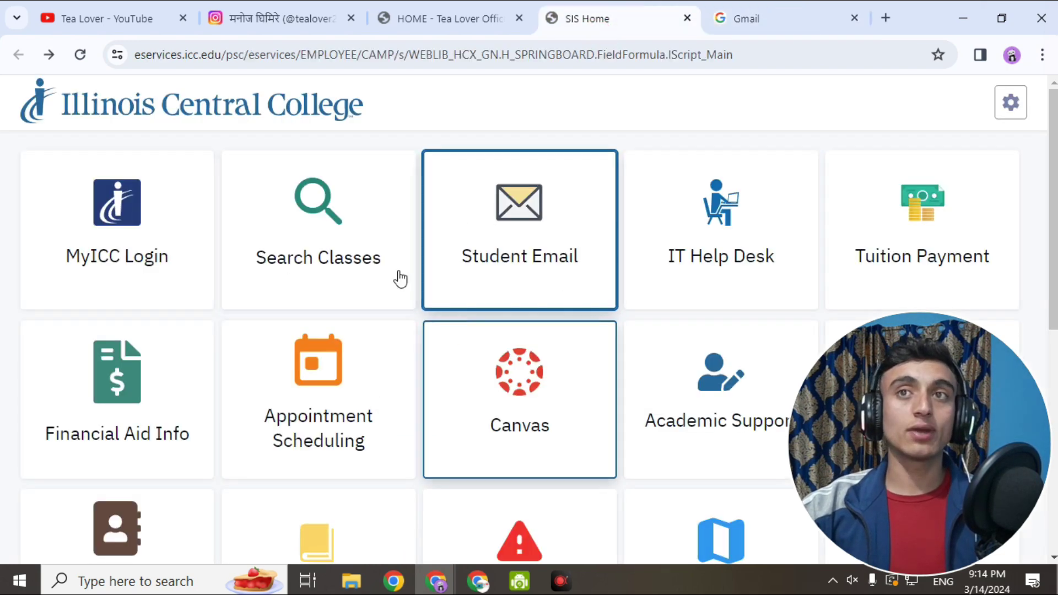
scroll(493, 295, down, 3)
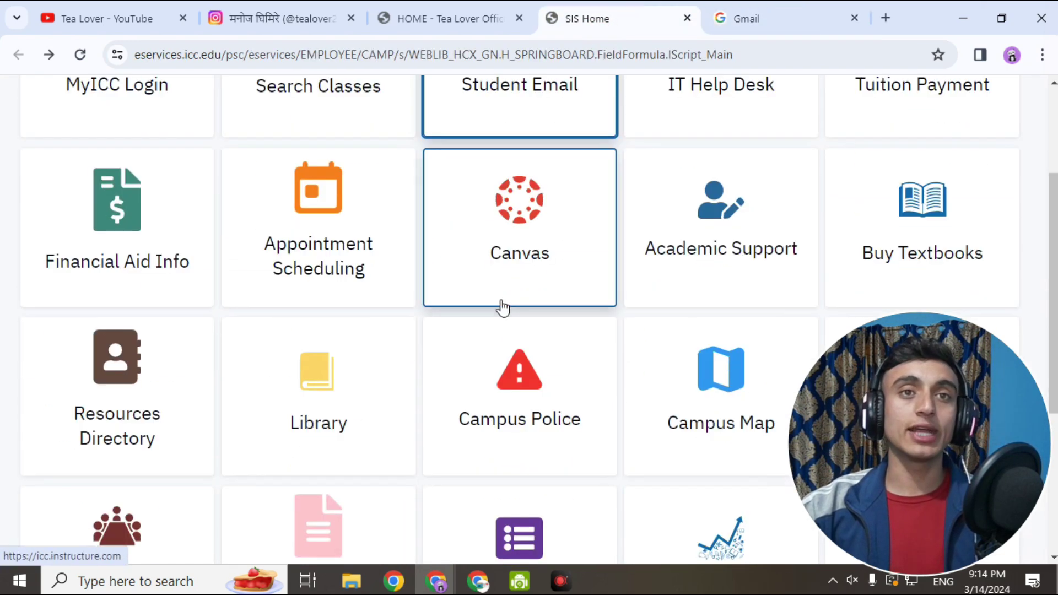
scroll(527, 372, up, 3)
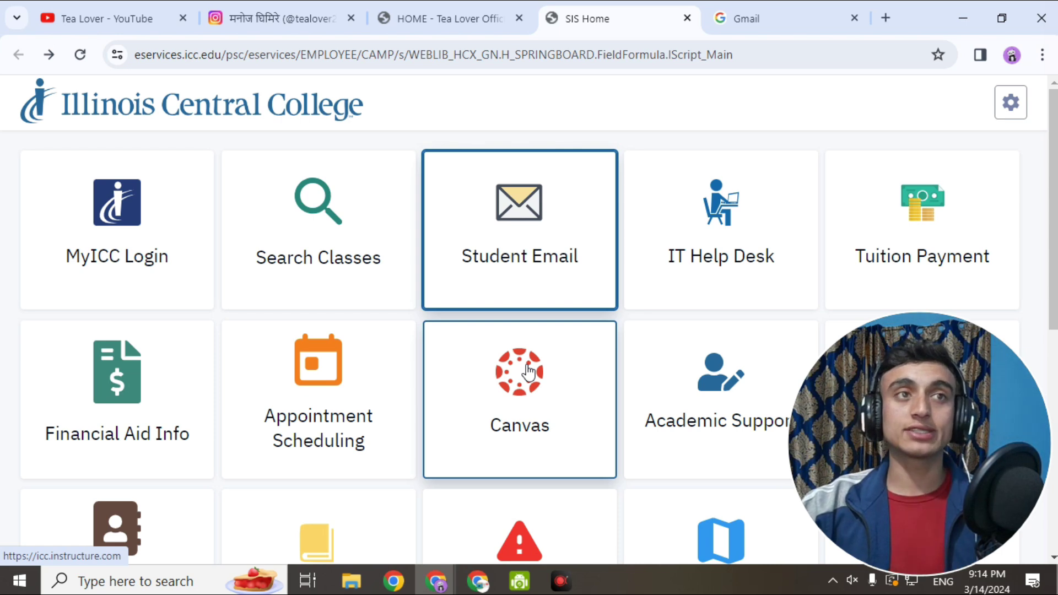
click(151, 267)
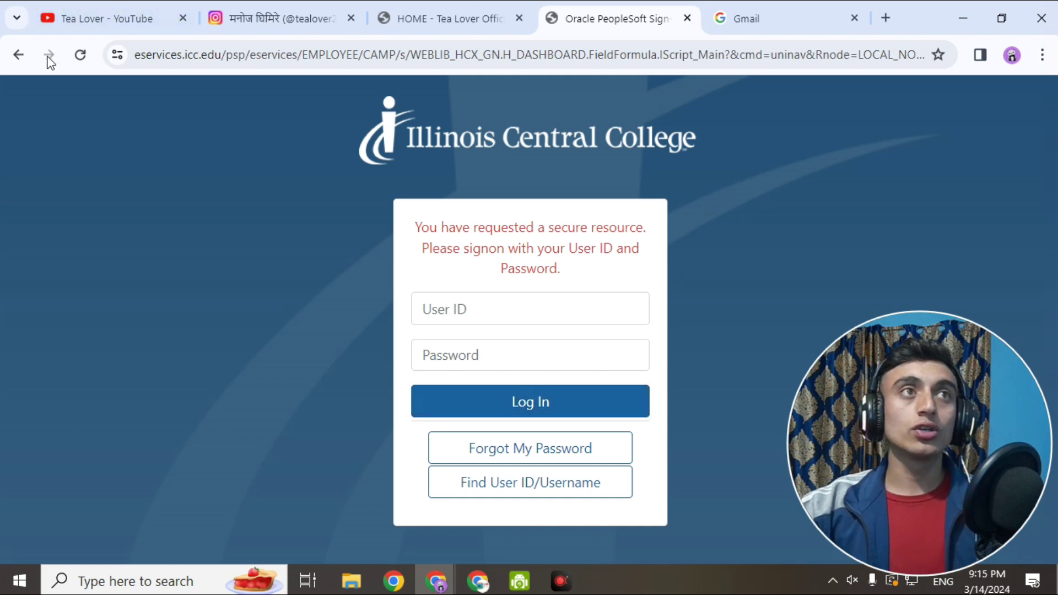
click(19, 54)
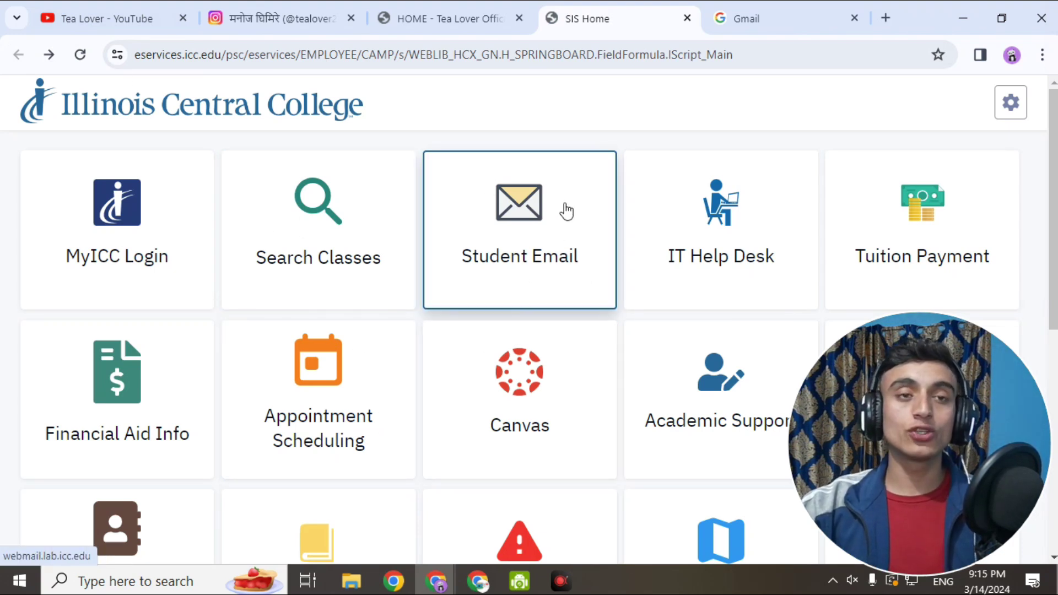
Step: Search Google for Illinois Central College in a new tab
key(ctrl+t)
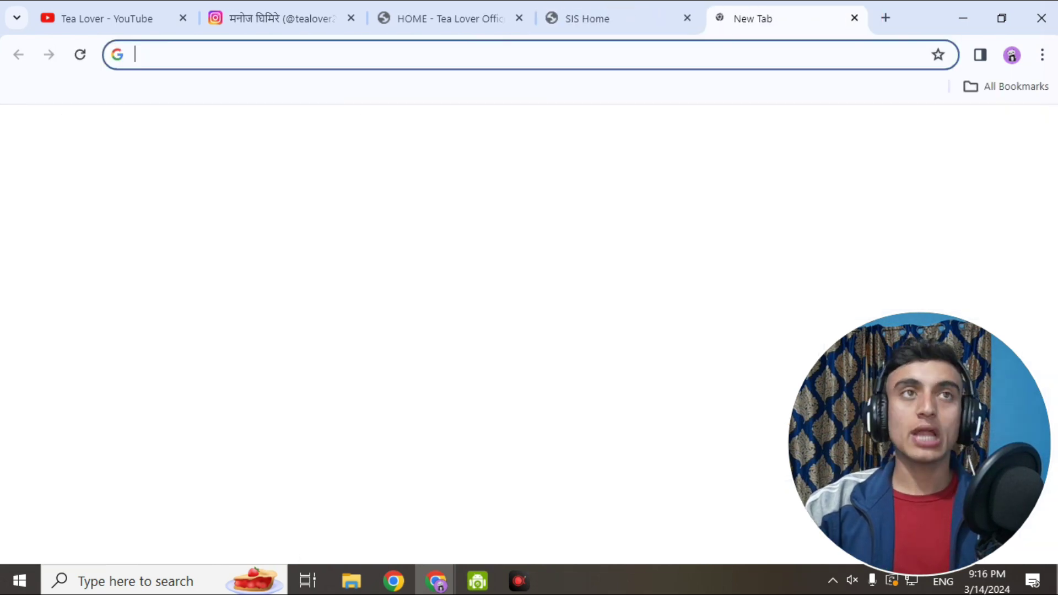
text(Illinois Central College)
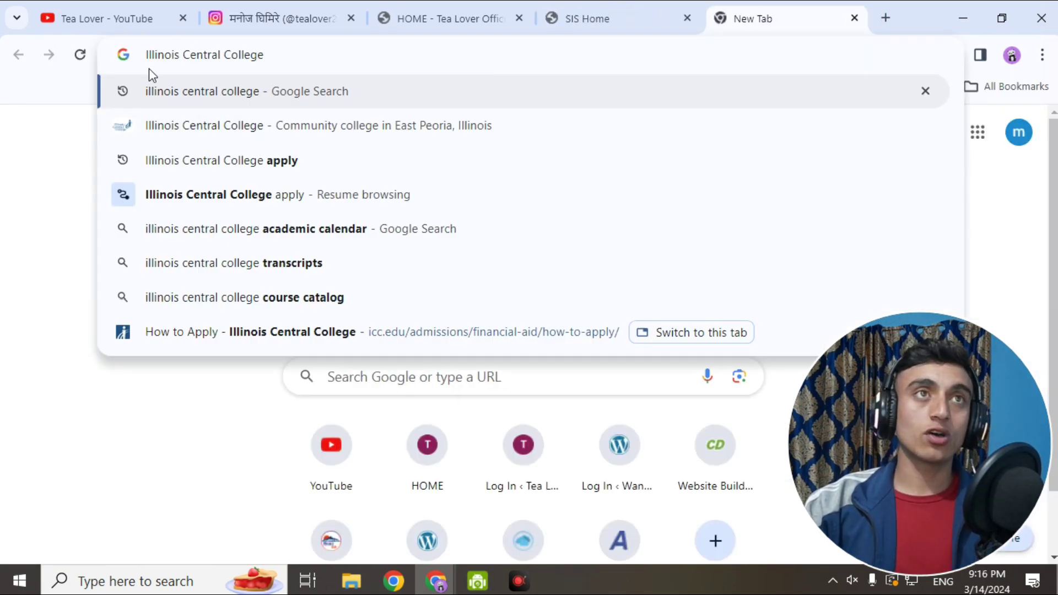
click(347, 91)
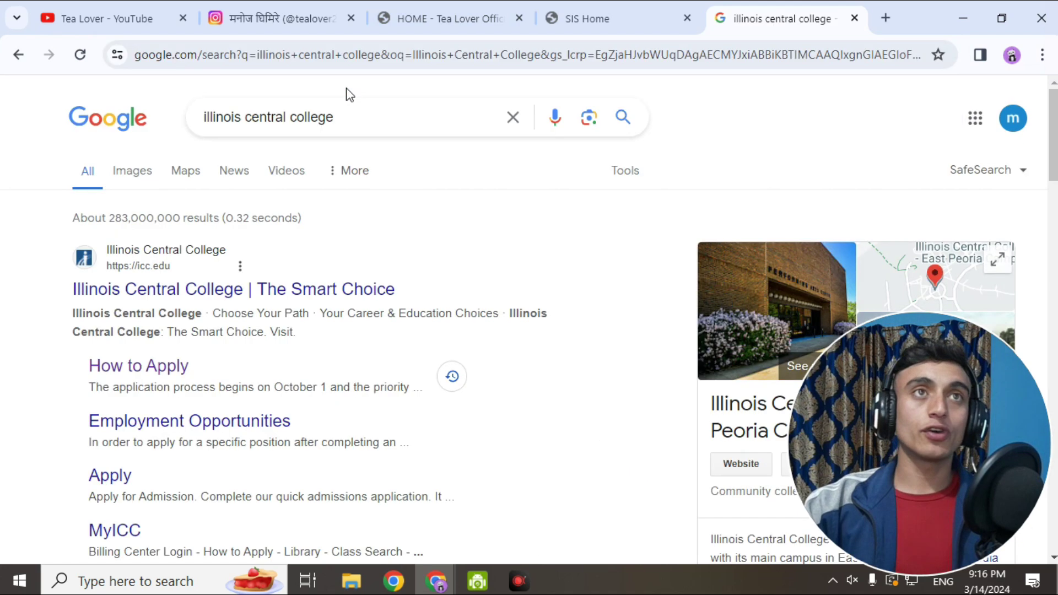
scroll(219, 139, down, 2)
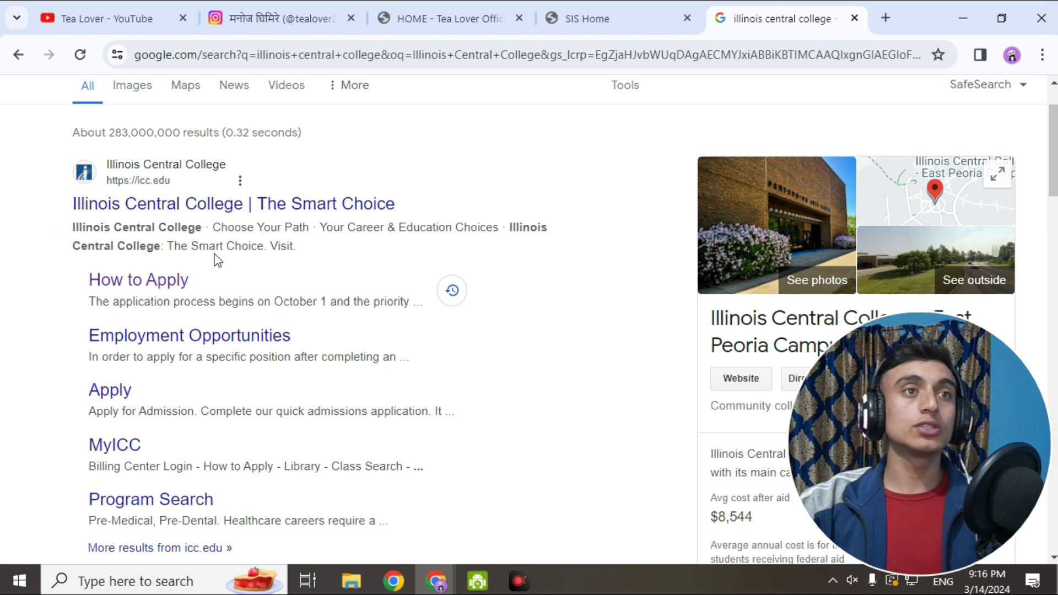
Step: Open ICC's financial aid How to Apply page and highlight the First Time FAFSA Applicants text
click(140, 280)
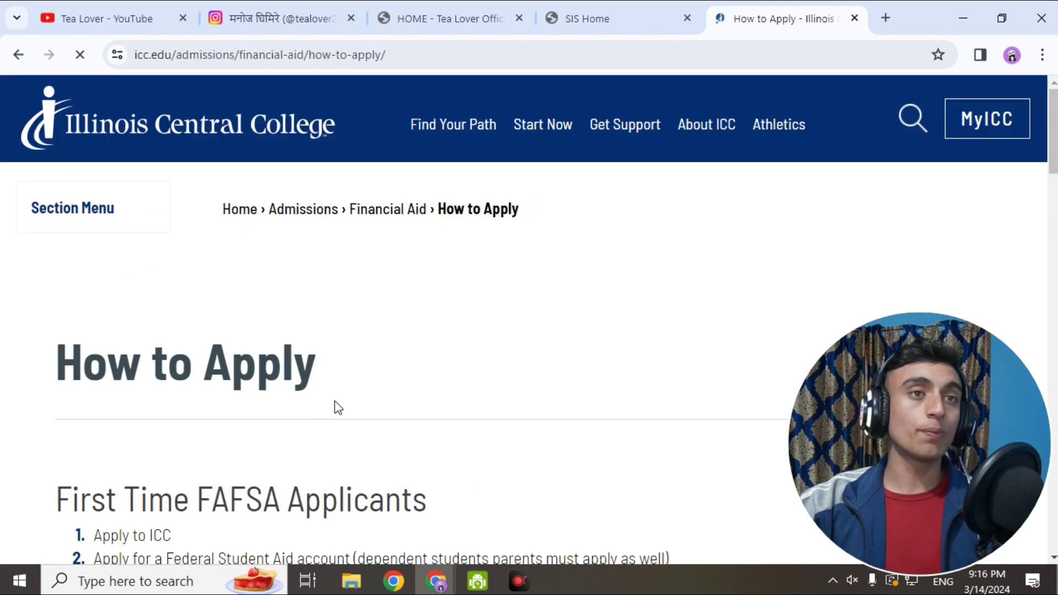
scroll(337, 408, down, 5)
drag(31, 263, 432, 238)
scroll(196, 282, down, 5)
drag(57, 223, 70, 223)
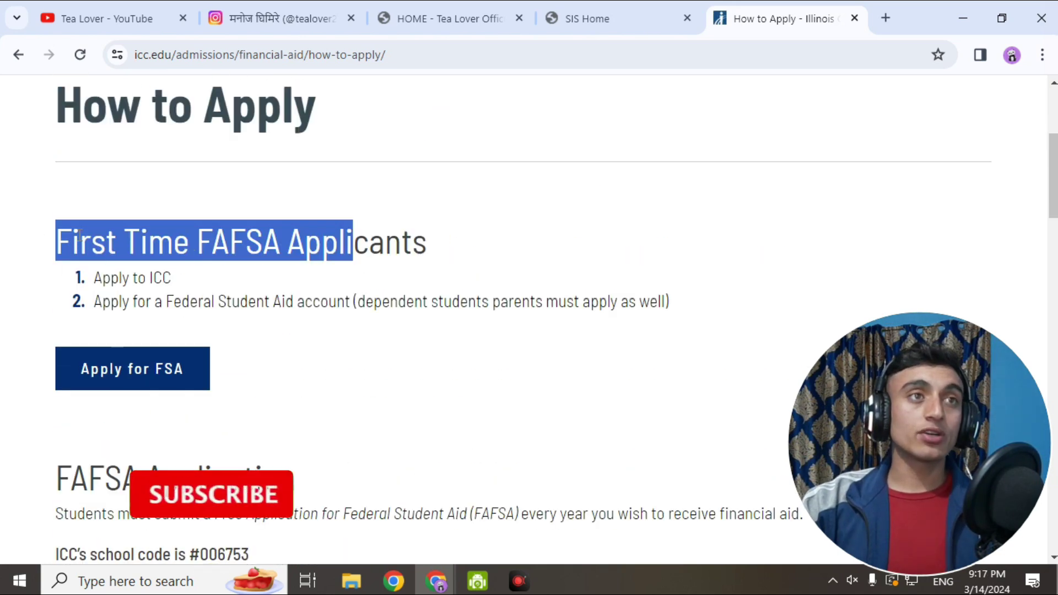
Step: Open the Federal Student Aid Create an Account page and add a blank tab beside it
click(65, 246)
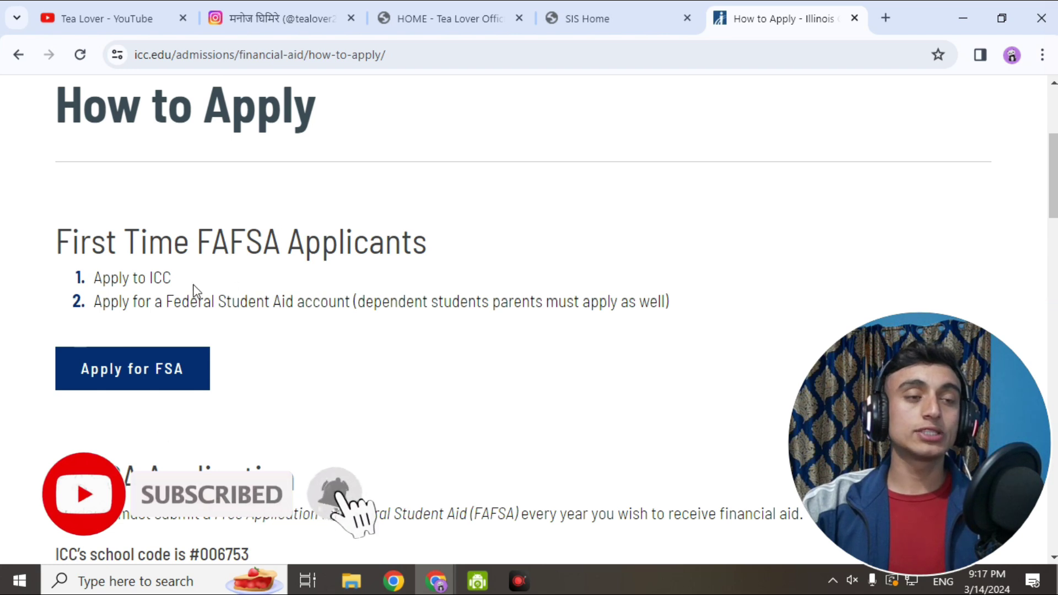
click(174, 368)
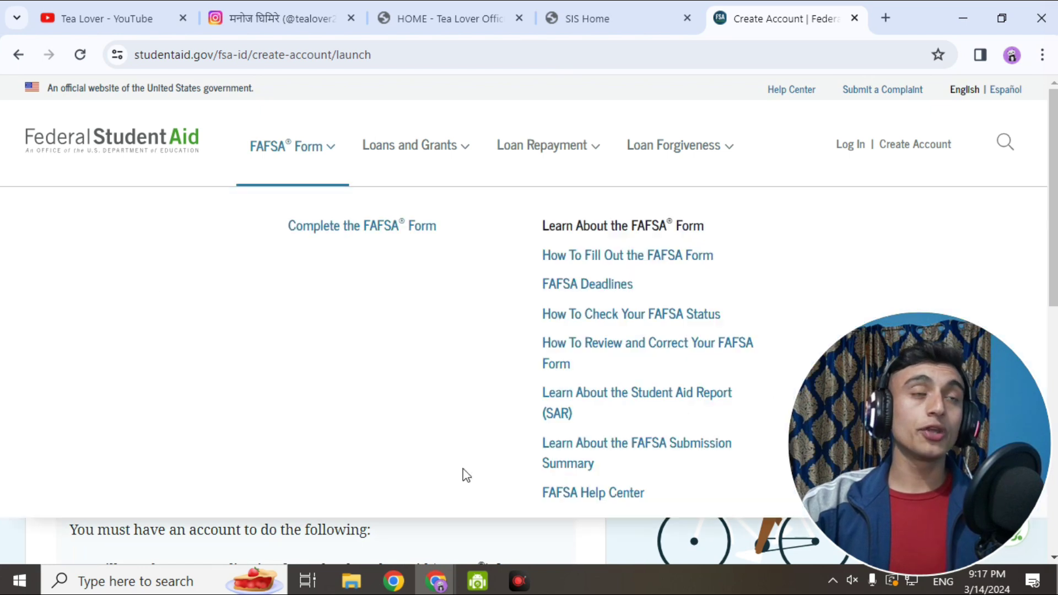
mouse_move(416, 145)
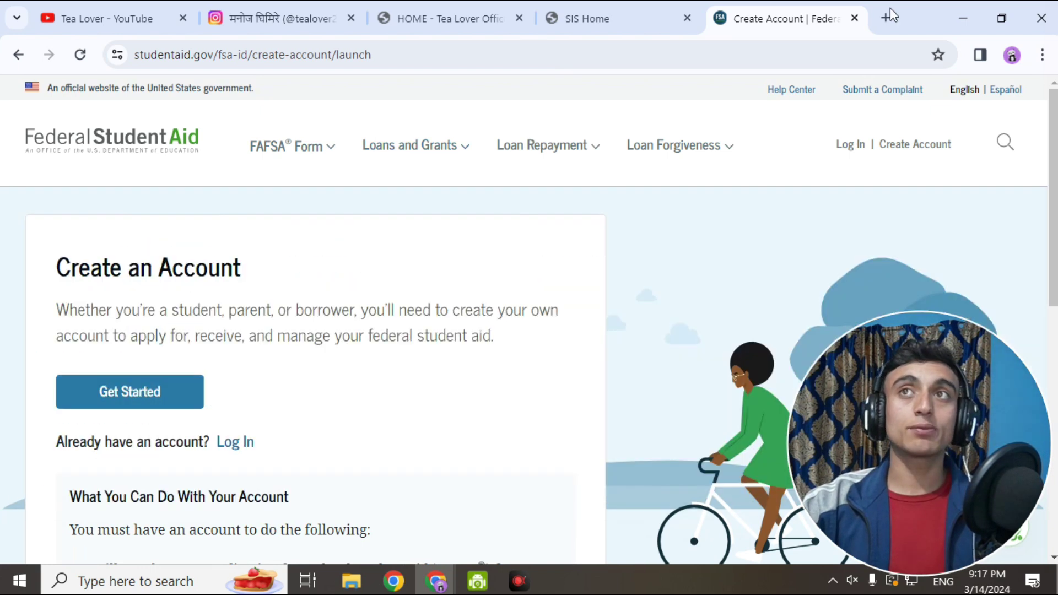
click(885, 19)
key(ctrl+shift+Tab)
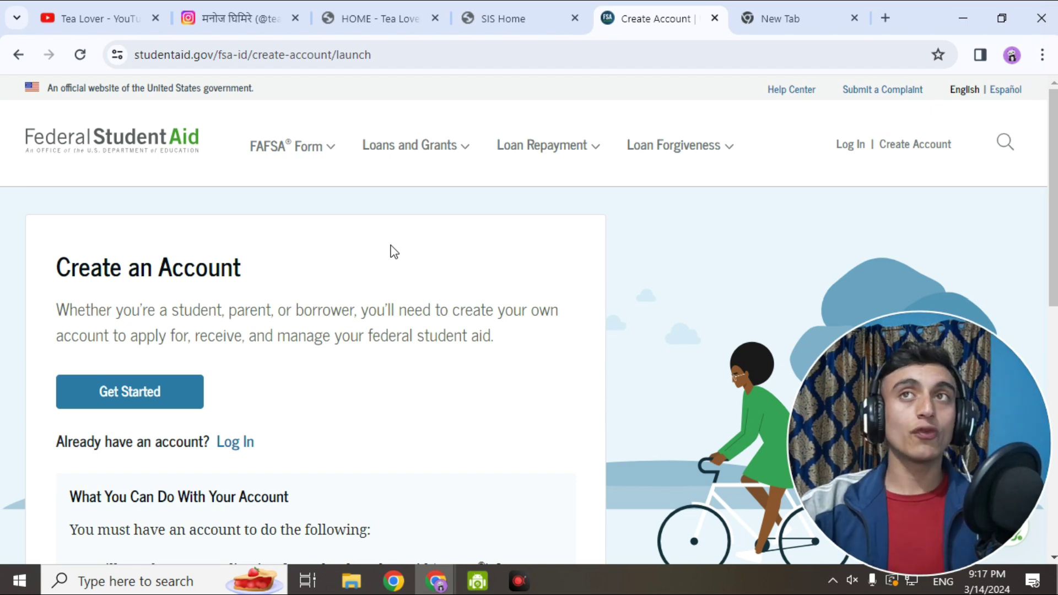
Step: In the blank tab, search 'setup vpn extension' and open setupvpn.com from the results
click(798, 19)
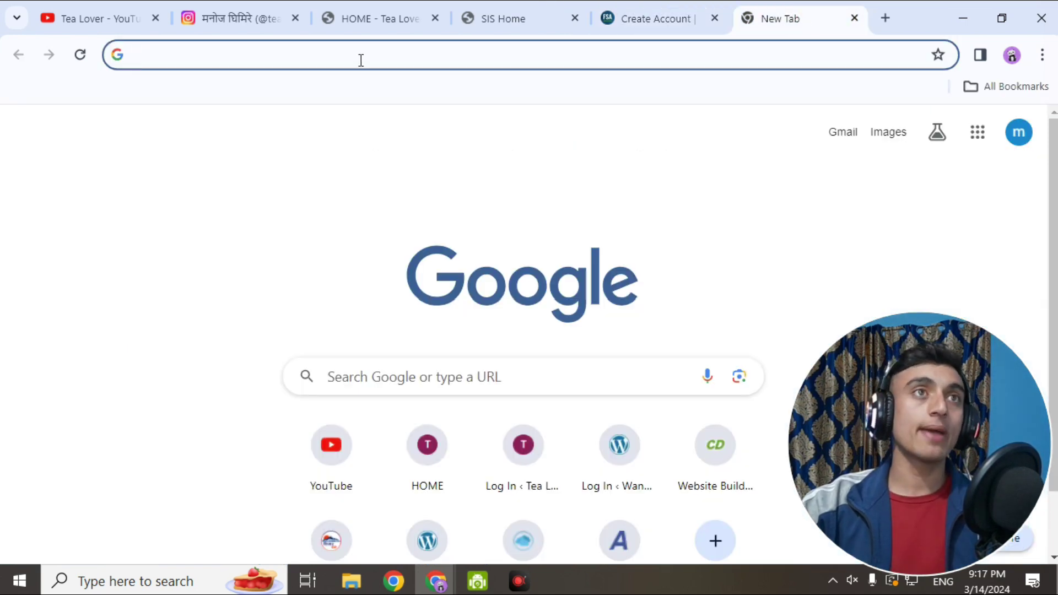
text(setu)
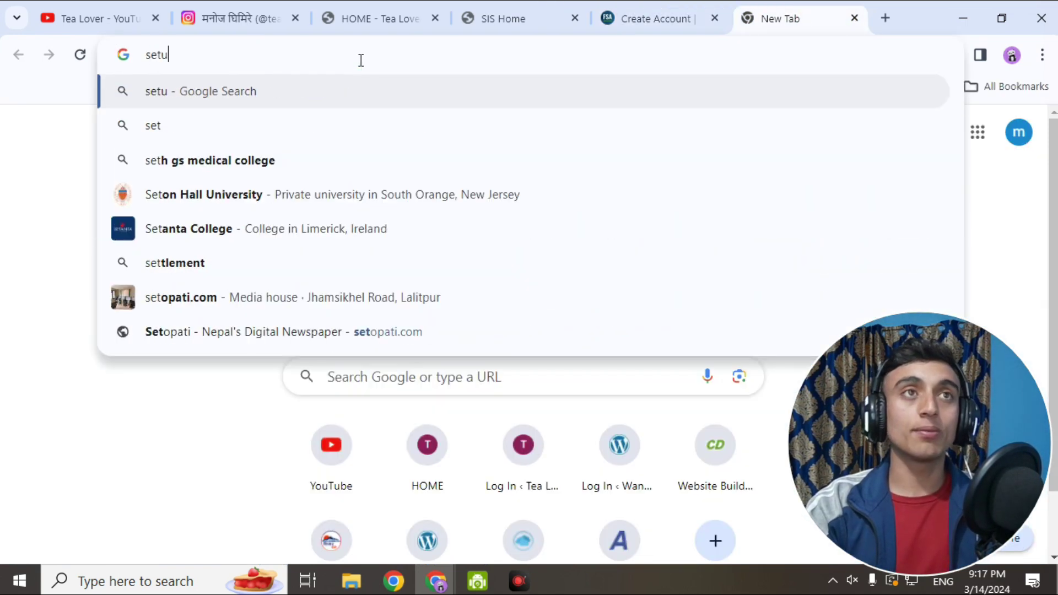
text(p vpn extension)
key(Return)
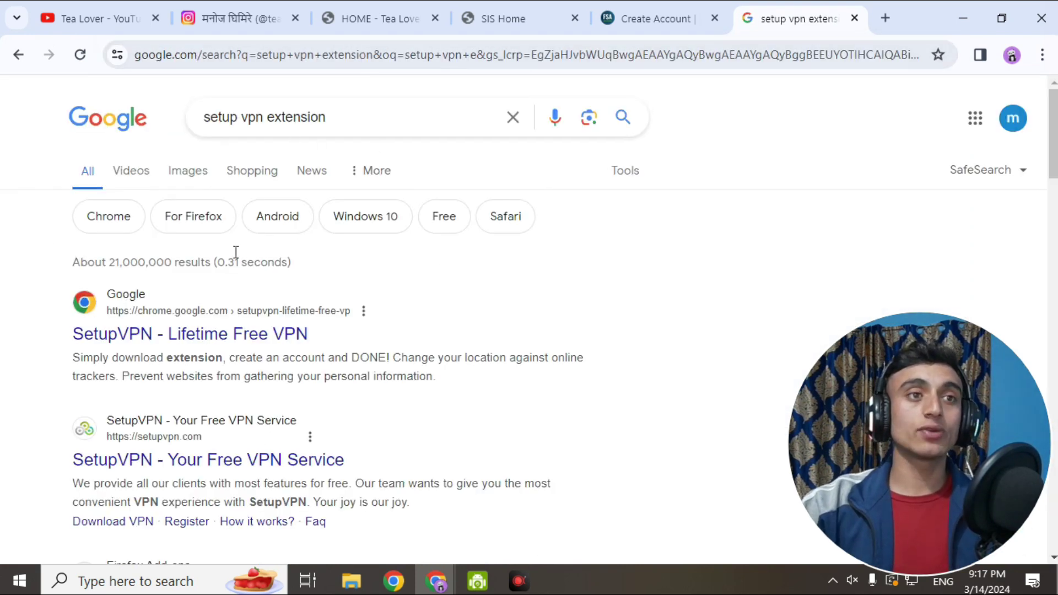
scroll(165, 358, down, 3)
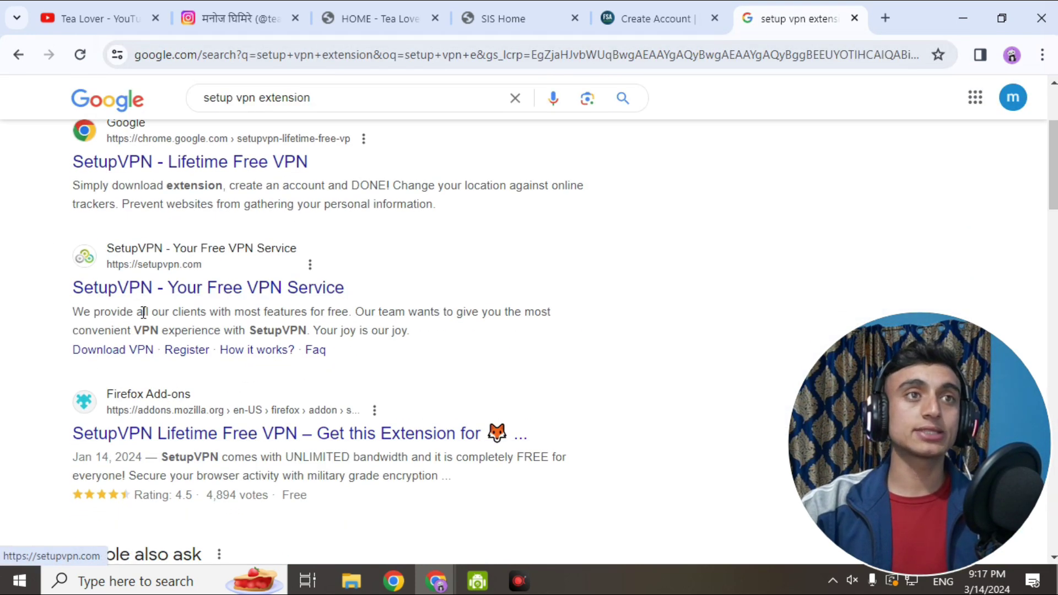
click(338, 291)
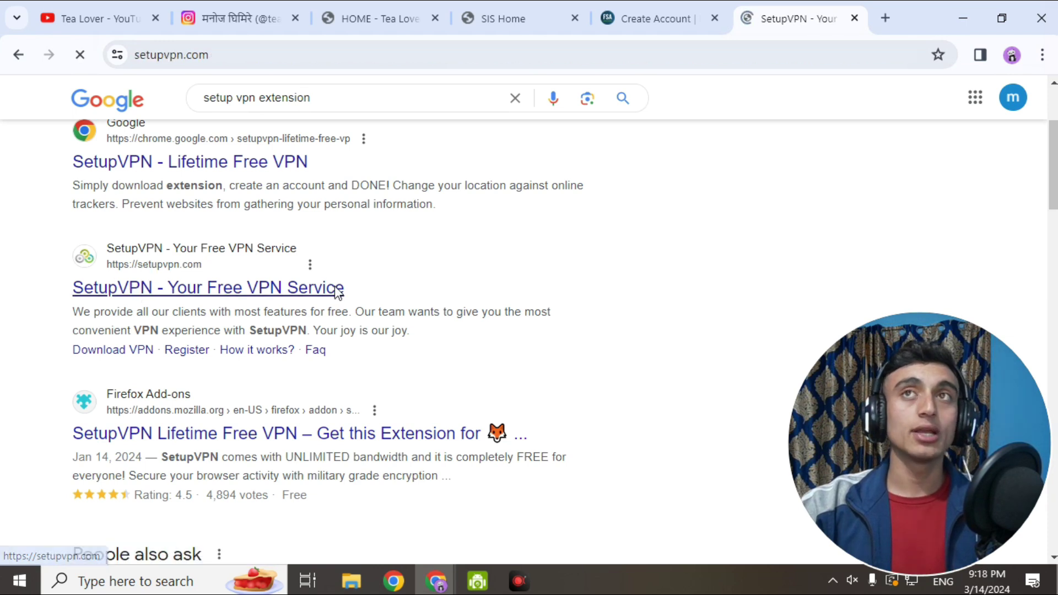
scroll(533, 220, down, 8)
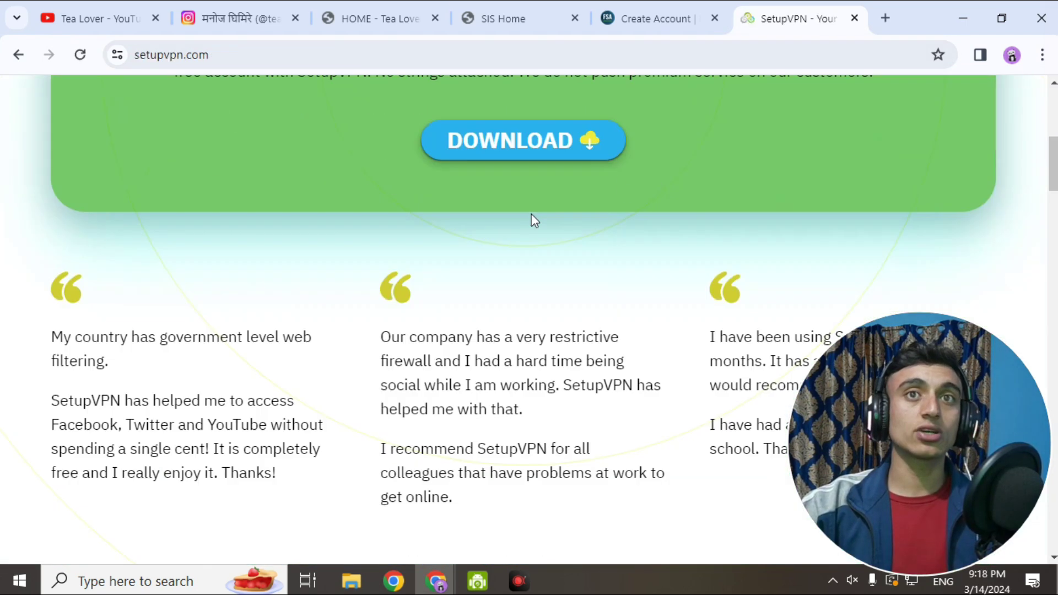
Step: Add the SetupVPN - Lifetime Free VPN extension to Chrome from the Web Store
click(561, 142)
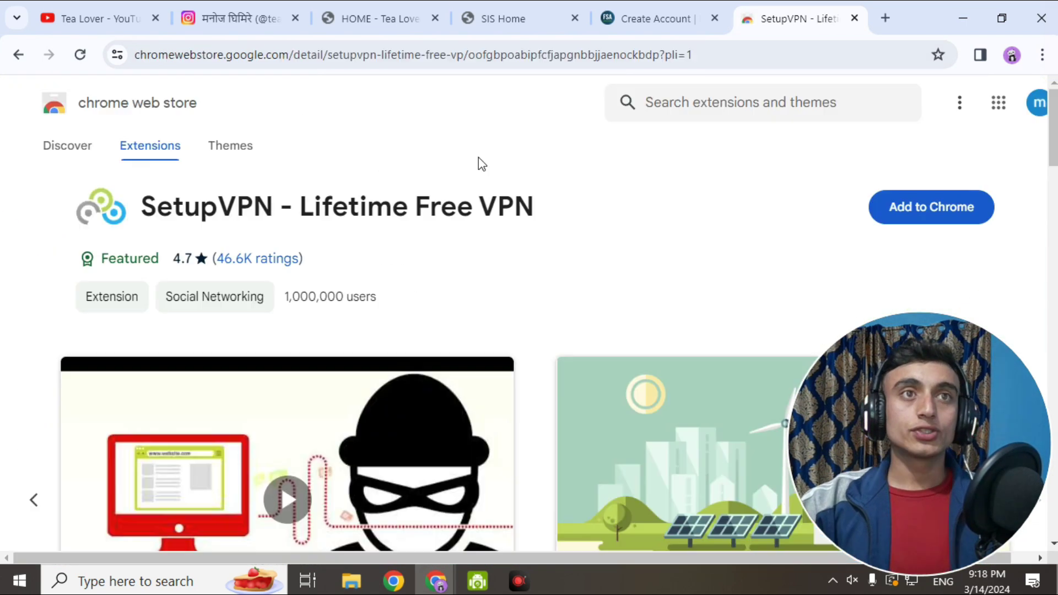
click(917, 213)
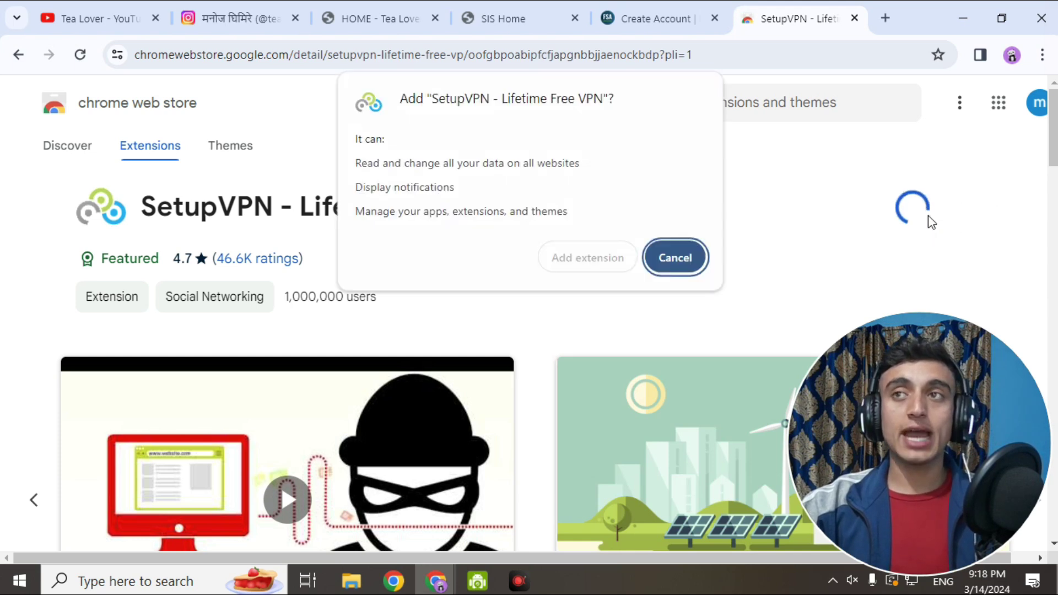
click(594, 264)
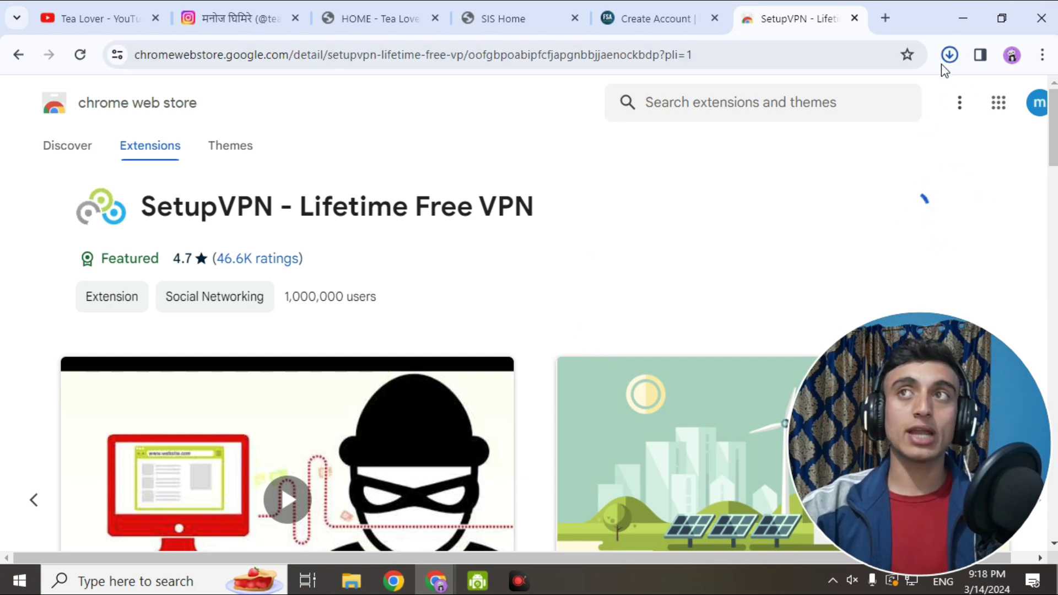
click(949, 55)
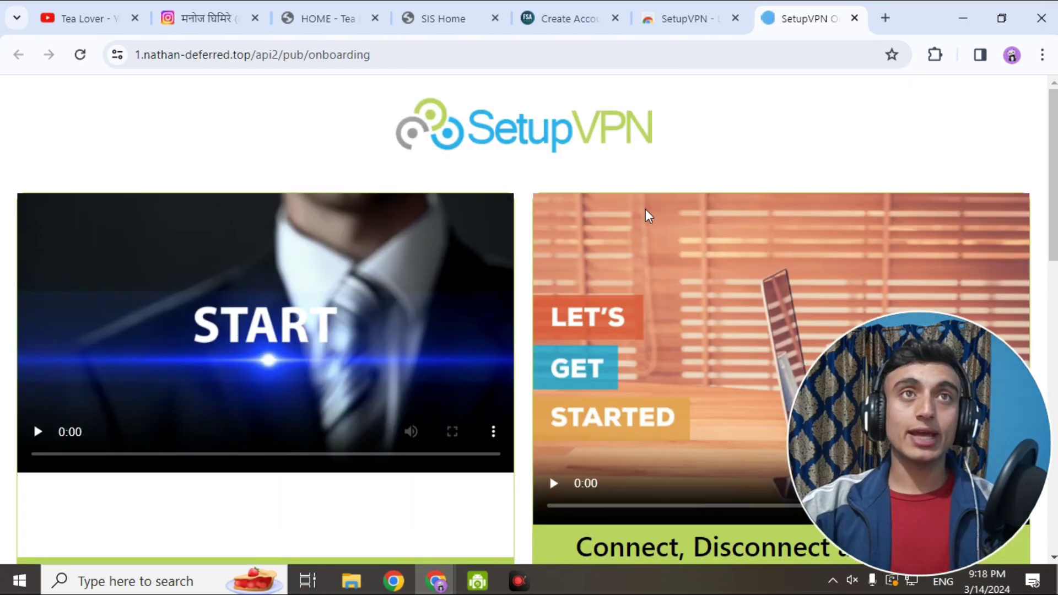
scroll(634, 146, down, 5)
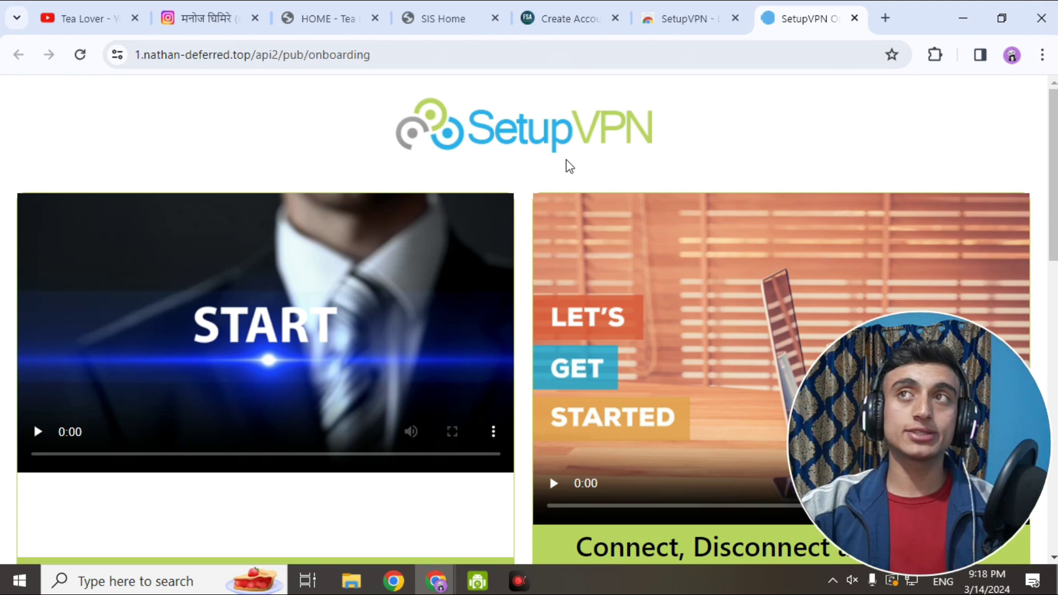
Step: Pin SetupVPN to the toolbar and bring up its language choices
click(935, 55)
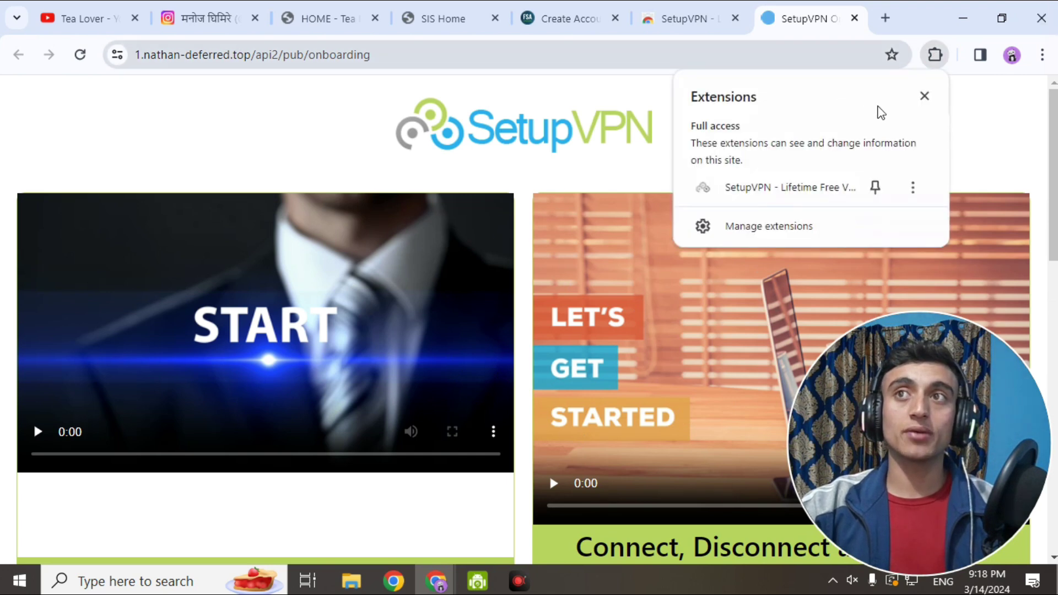
click(875, 188)
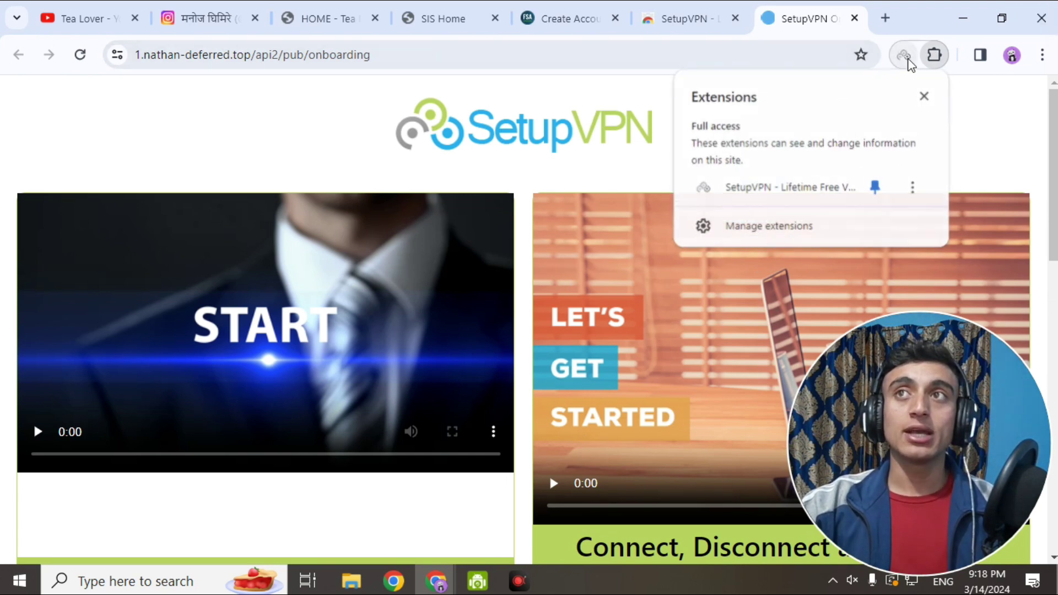
click(904, 56)
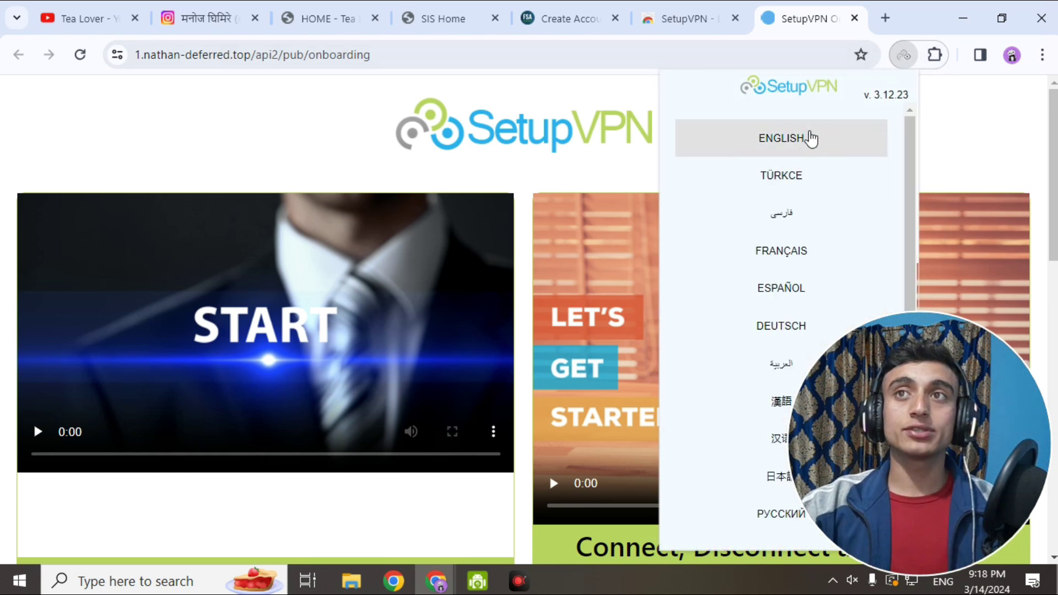
Step: Choose English, connect via the free United States location, then close the popup and onboarding tab
click(794, 148)
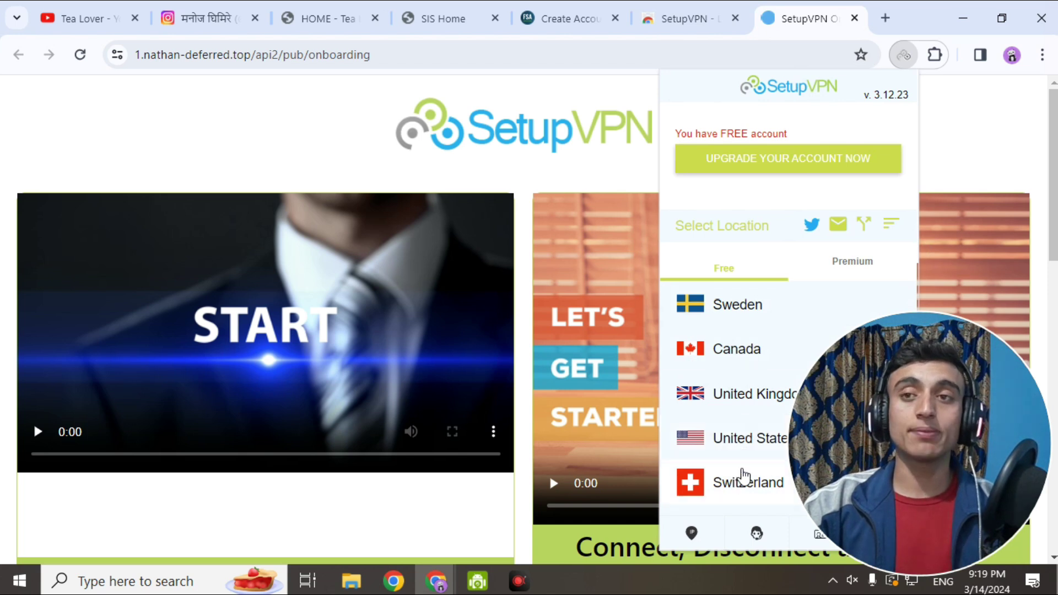
click(741, 445)
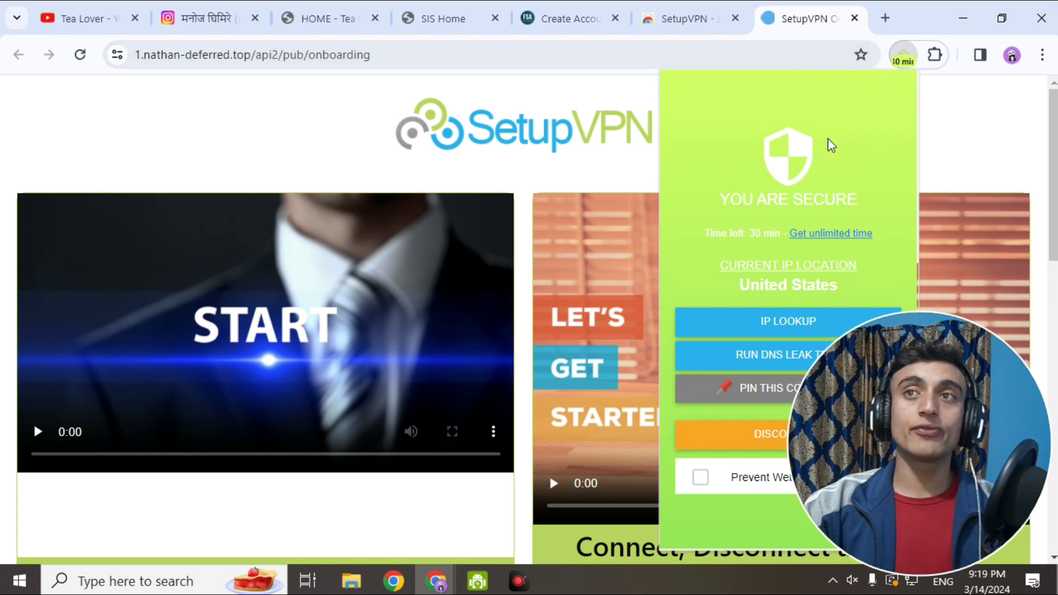
click(905, 58)
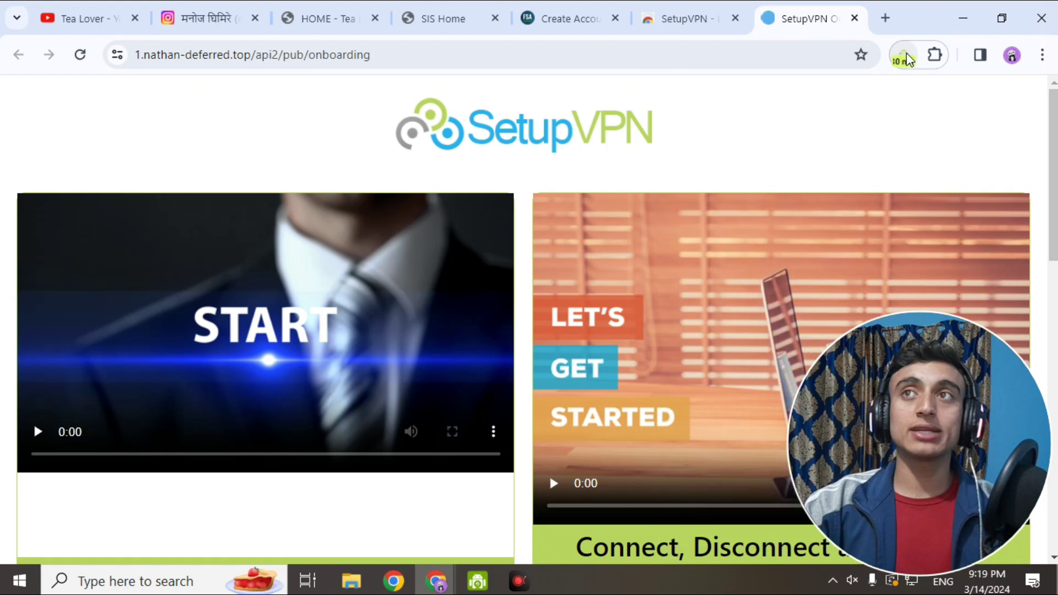
click(854, 18)
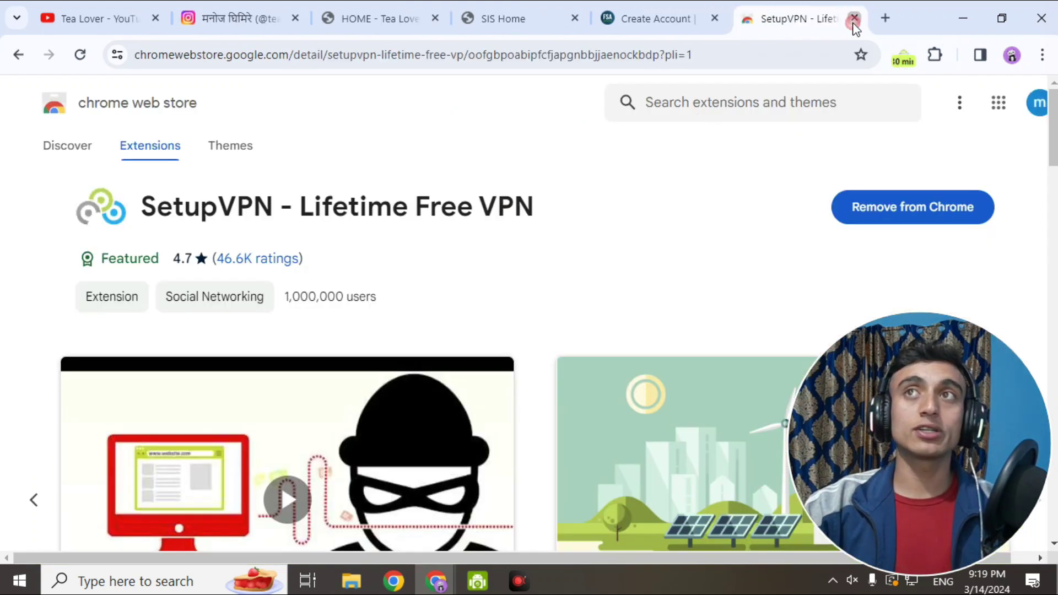
Step: Close the SetupVPN store tab and scroll through the blank Federal Student Aid Personal Information form
click(854, 8)
scroll(251, 330, down, 2)
scroll(252, 336, down, 5)
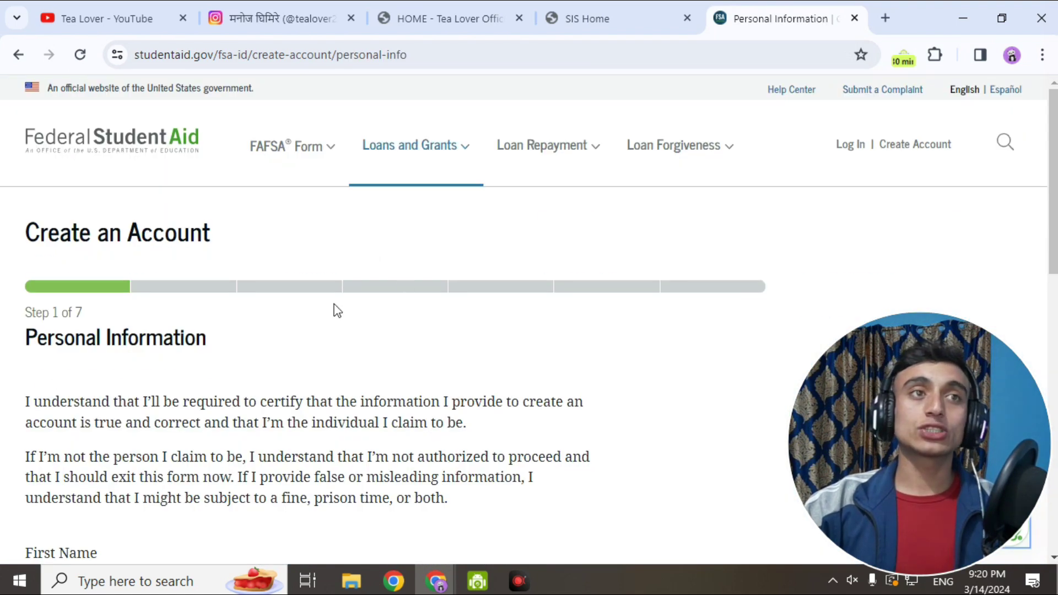
click(292, 146)
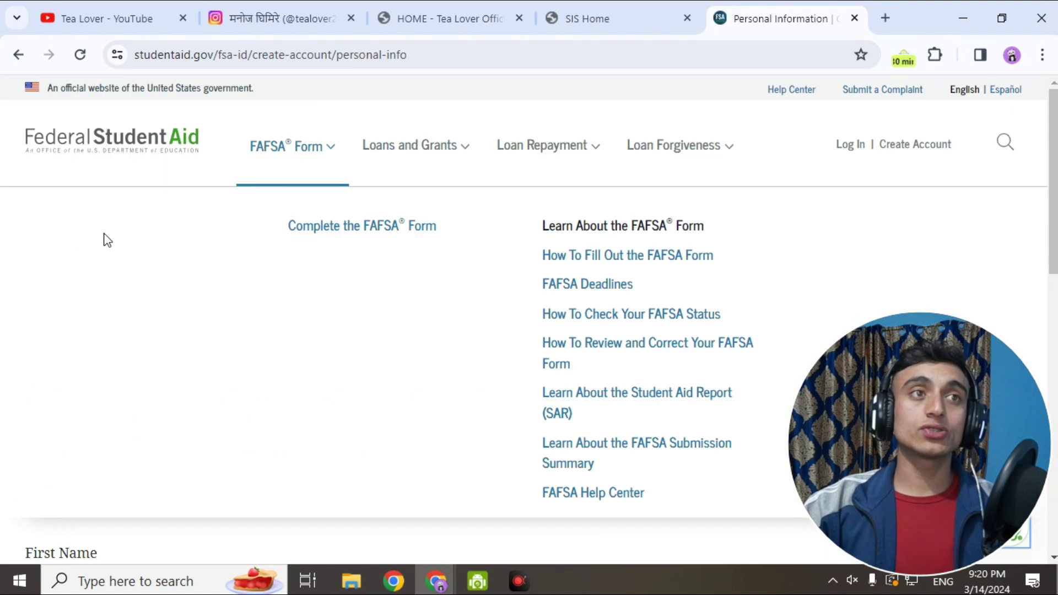
scroll(442, 241, down, 5)
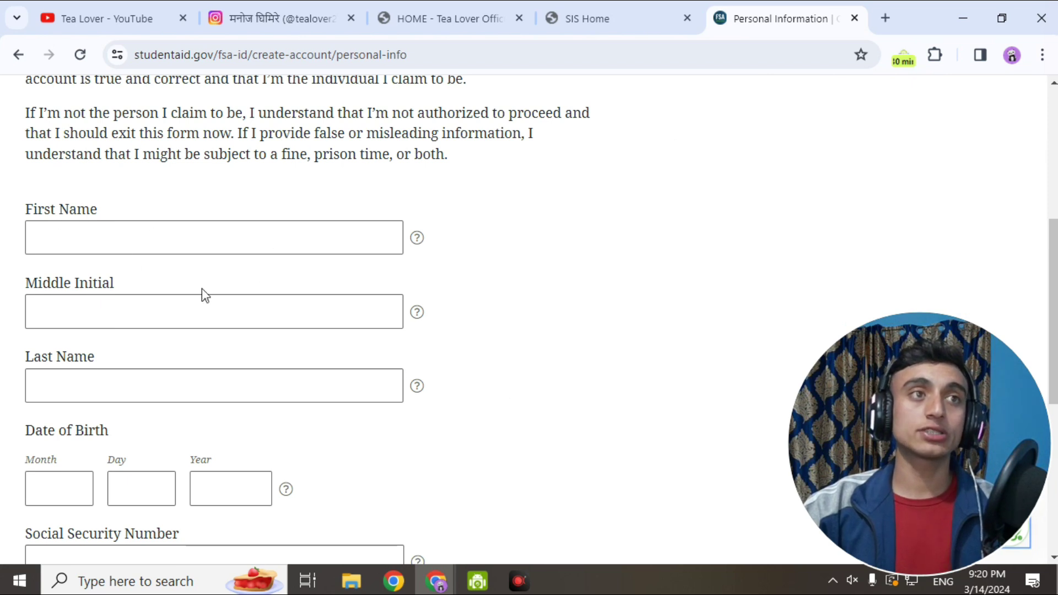
scroll(281, 328, down, 5)
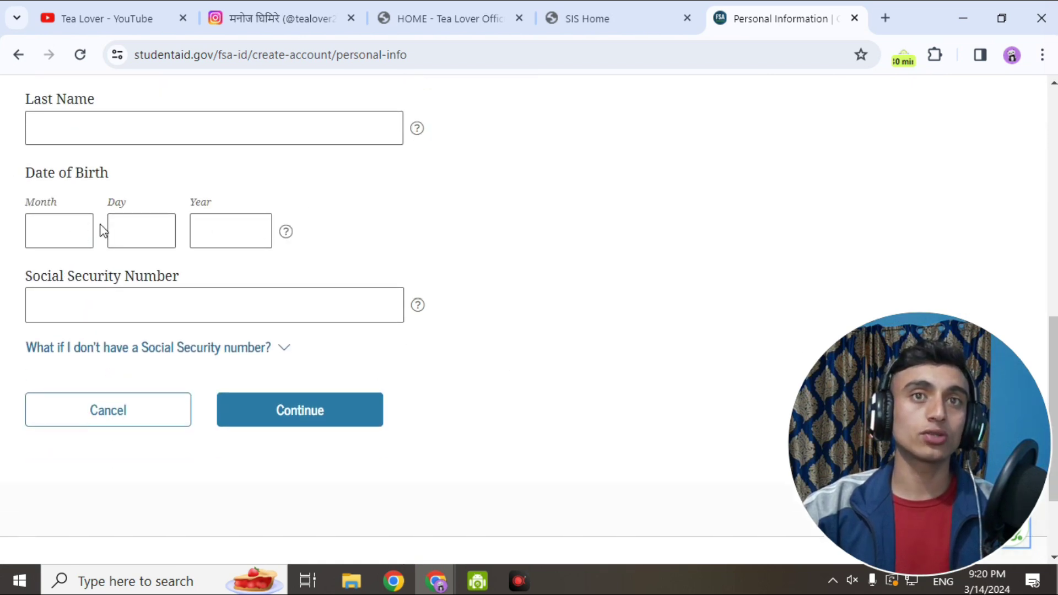
Step: Search 'fakexy address' in a new tab and open the fakexy.com address generator
click(887, 17)
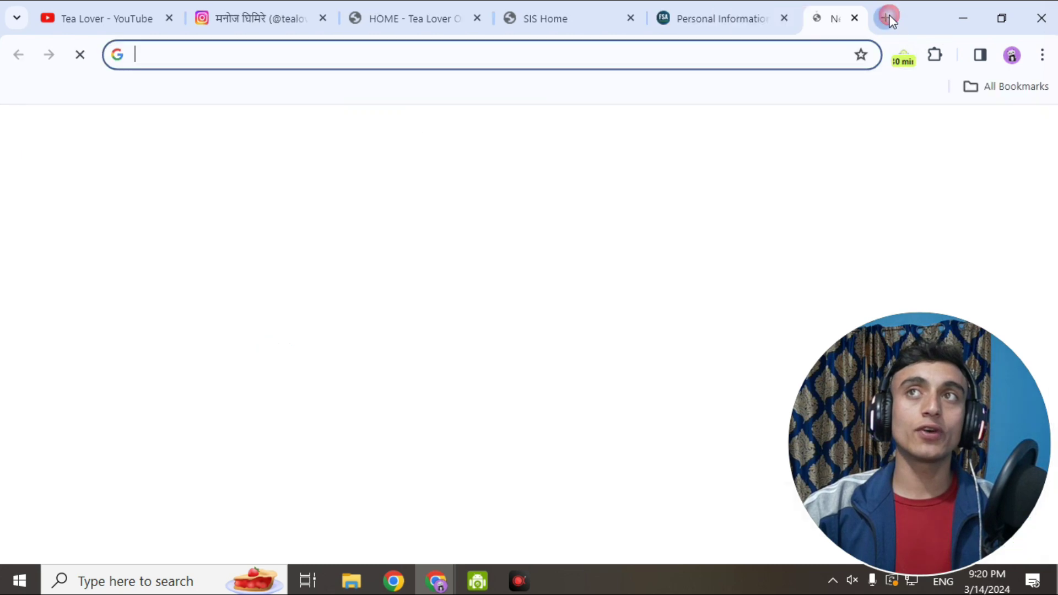
text(fakexy address)
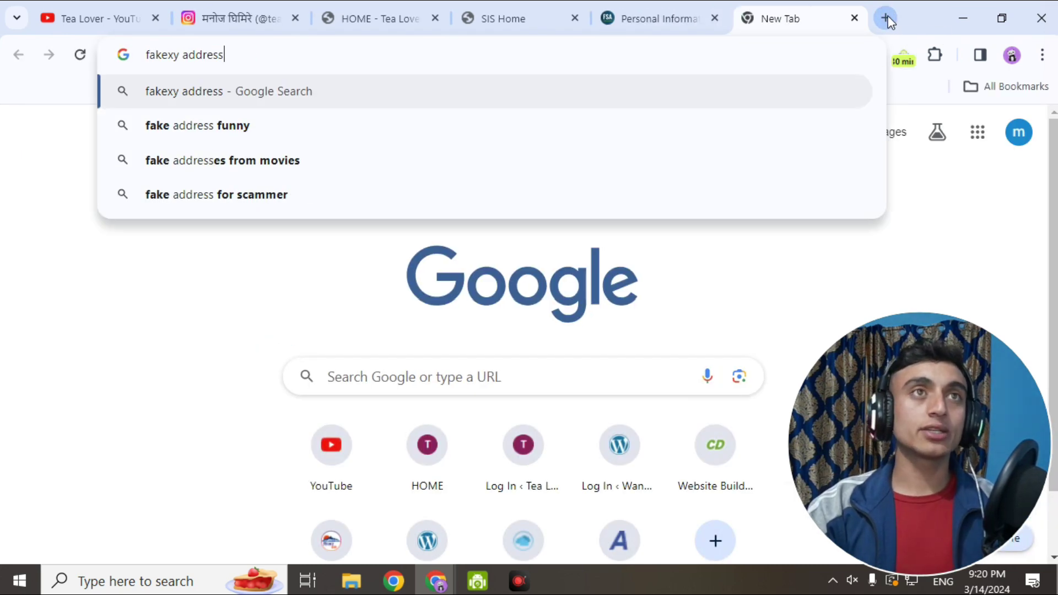
key(Return)
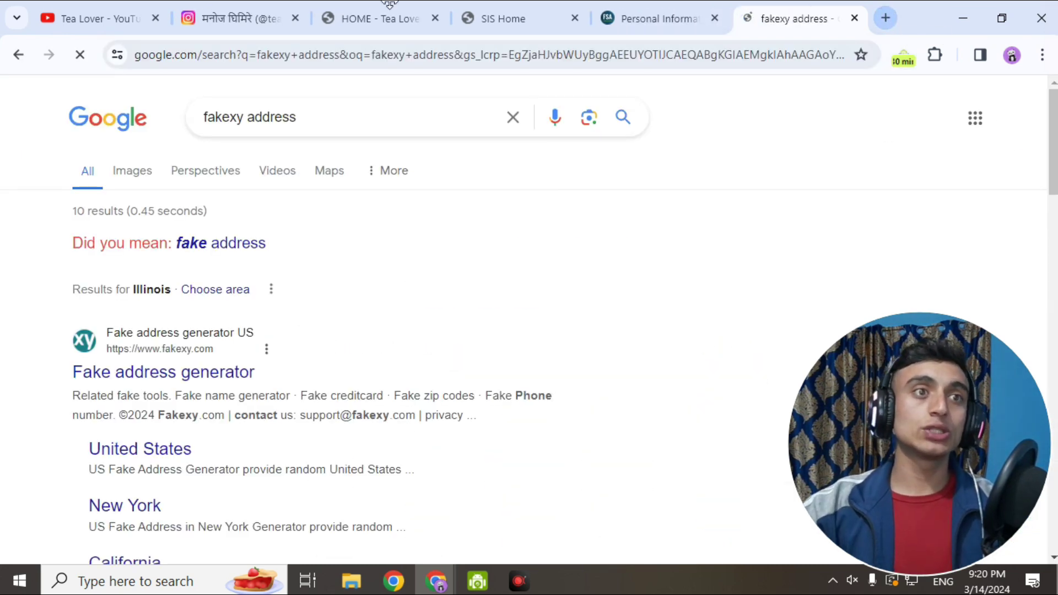
click(165, 383)
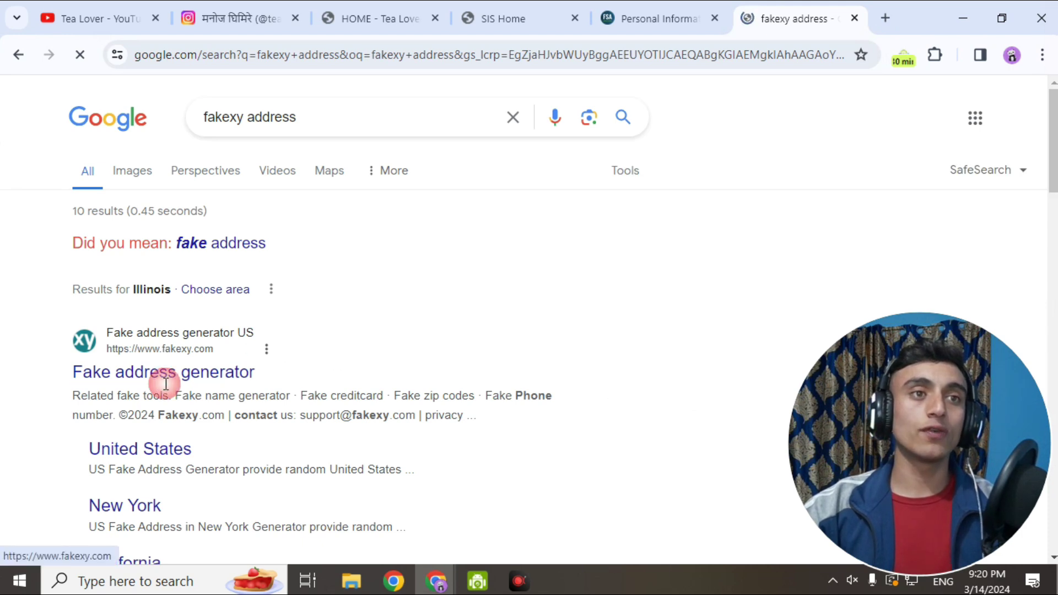
scroll(415, 267, down, 1)
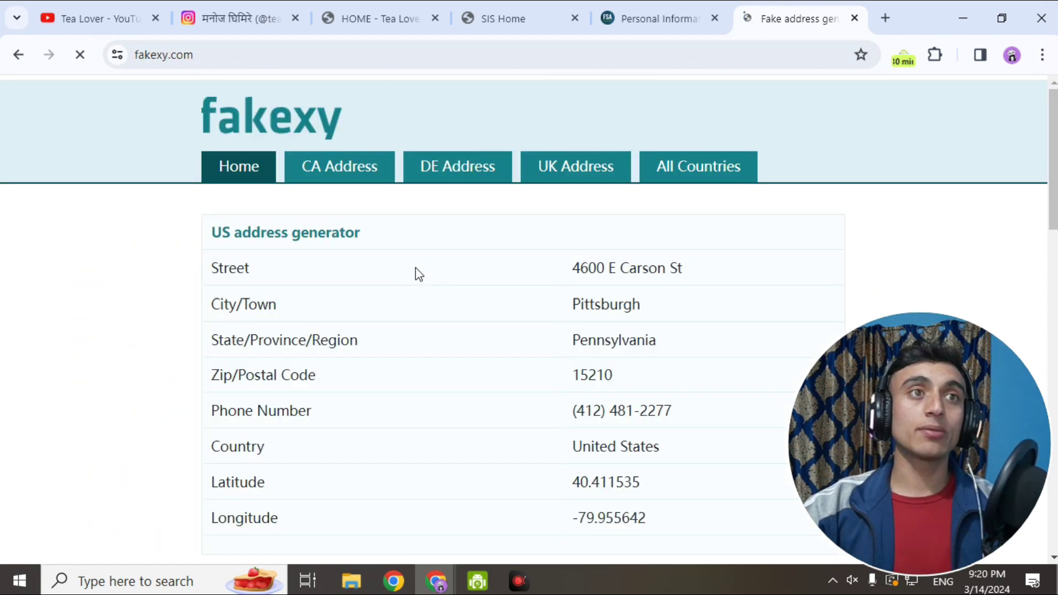
scroll(415, 287, down, 2)
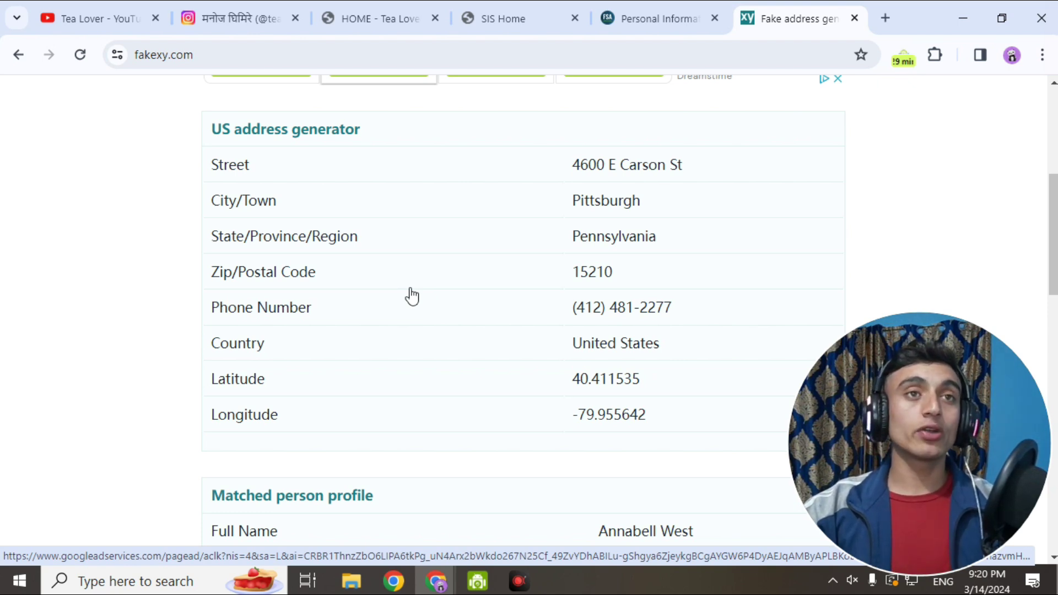
Step: Save the Fakexy address page to Downloads, review the matched person profile, and return to the form
right_click(72, 144)
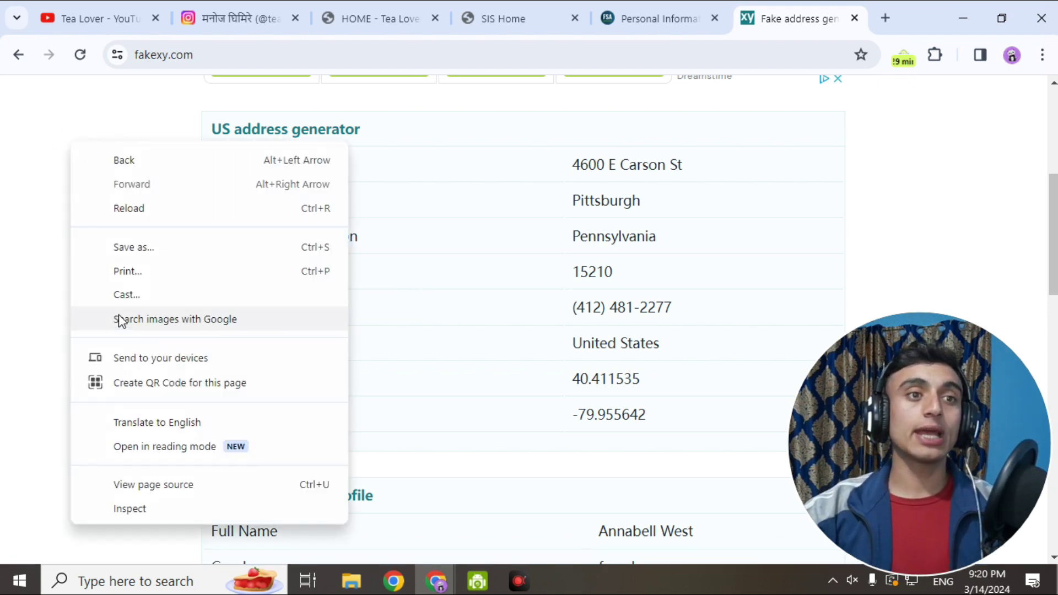
click(147, 246)
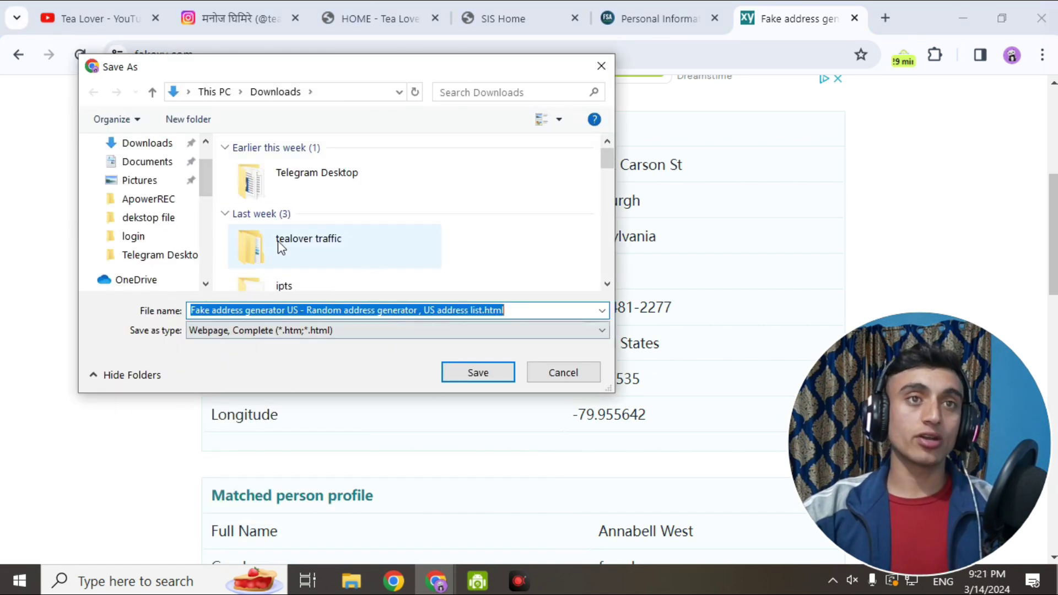
click(477, 373)
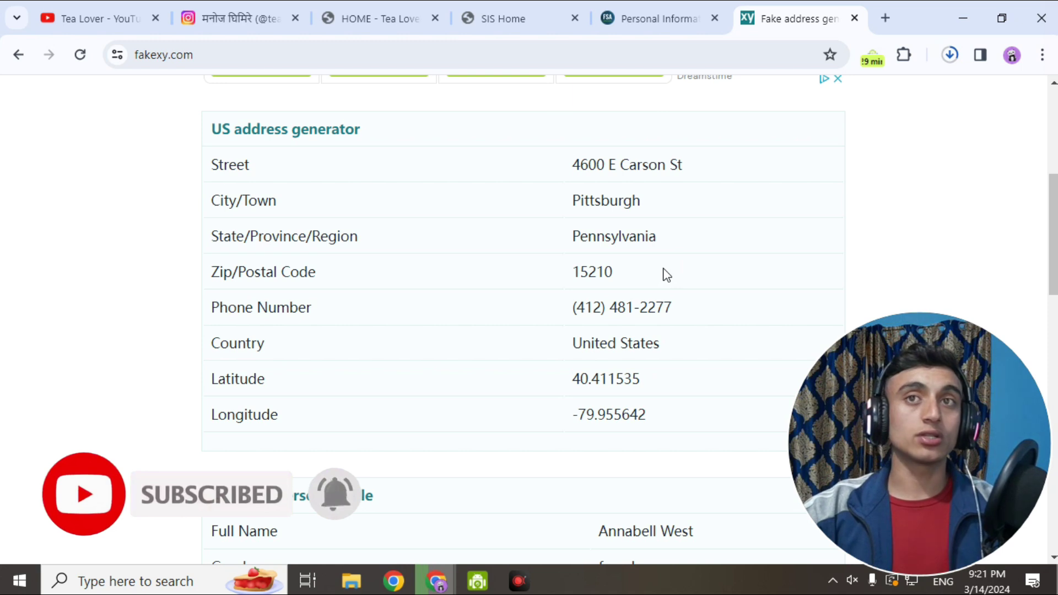
scroll(523, 267, up, 6)
scroll(546, 281, down, 6)
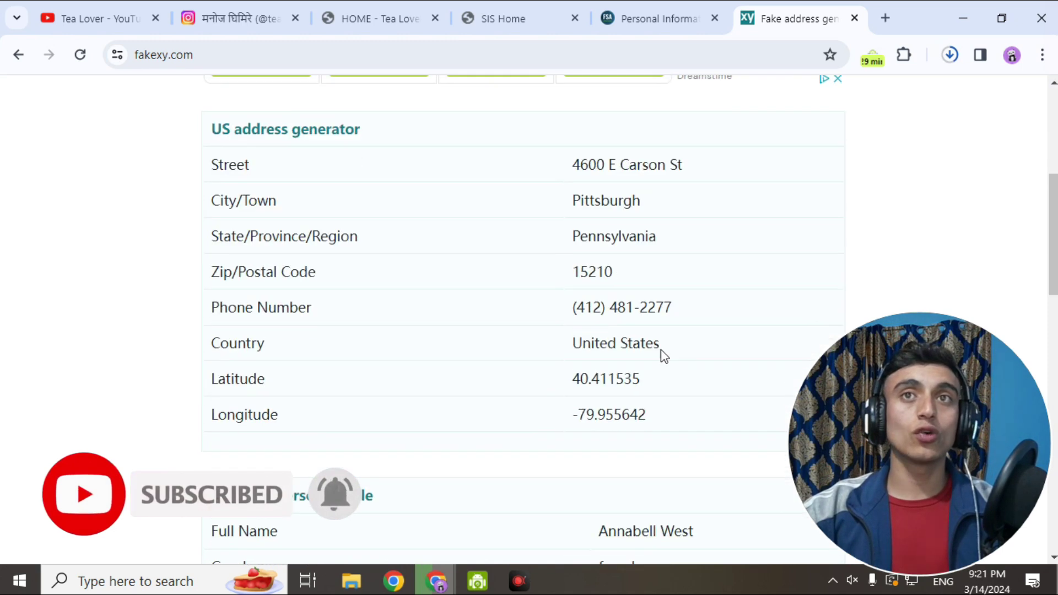
scroll(628, 325, down, 5)
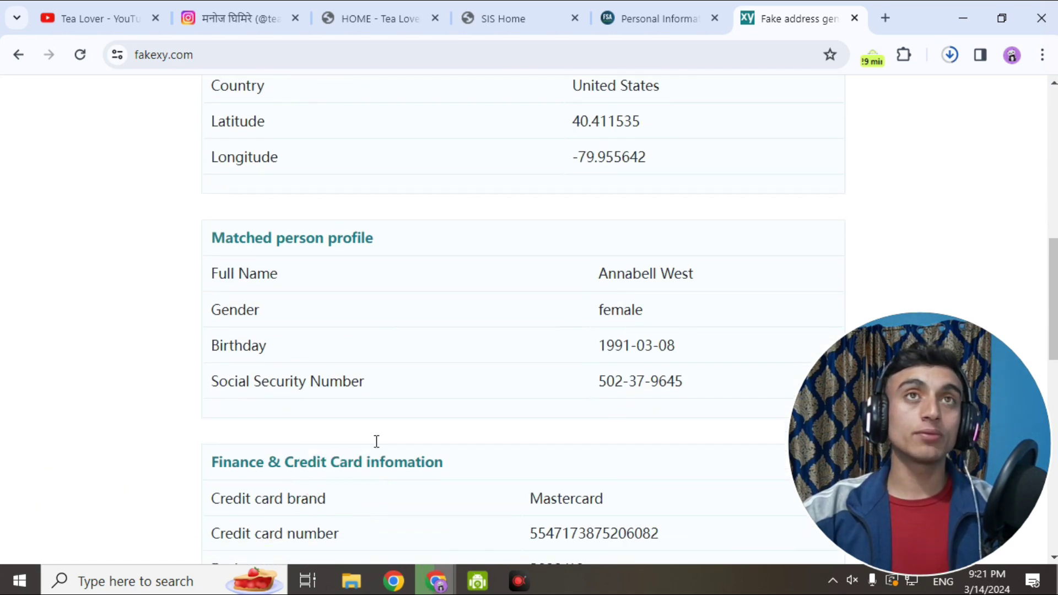
click(624, 22)
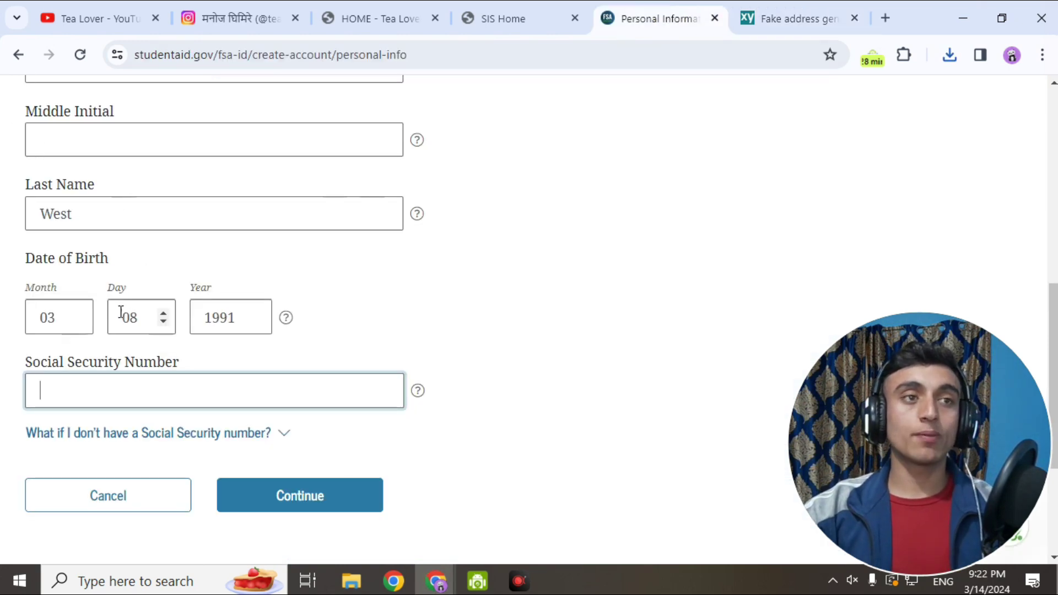
Step: Paste the generated social security number into the form and continue to the account step
scroll(156, 319, down, 3)
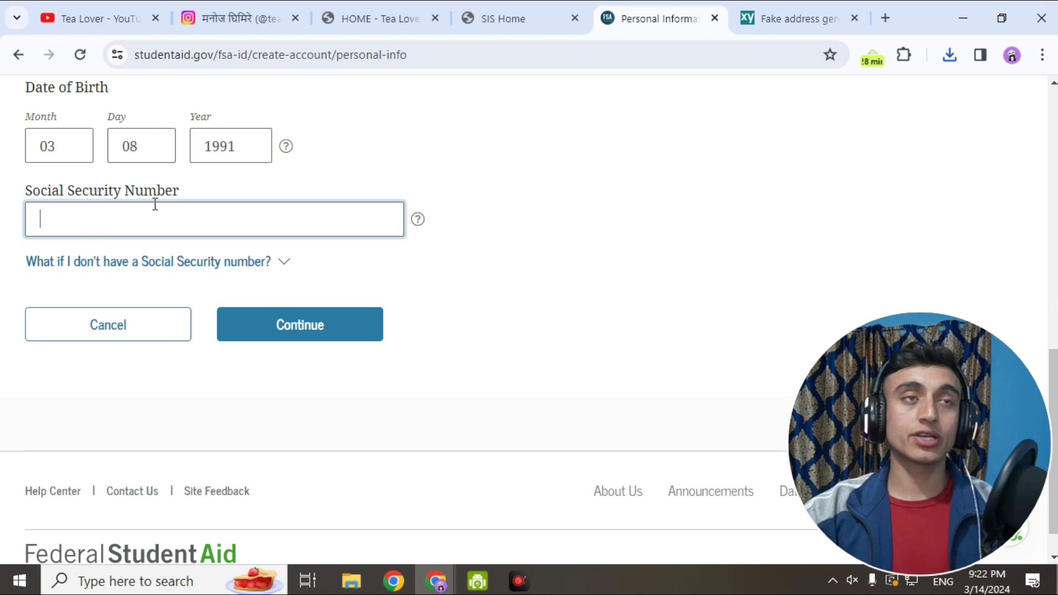
click(771, 17)
scroll(305, 227, down, 5)
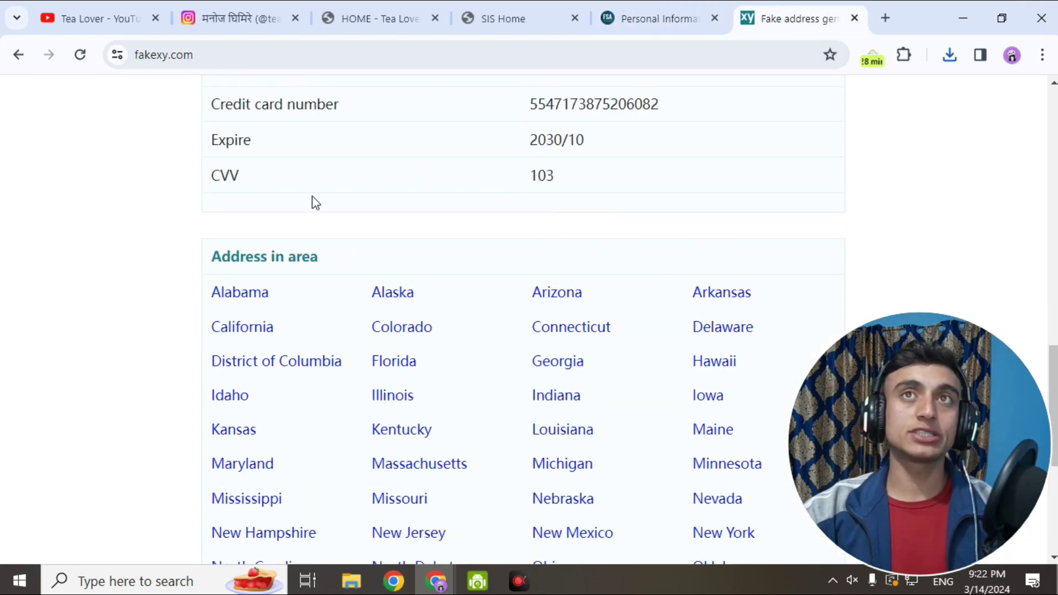
click(642, 18)
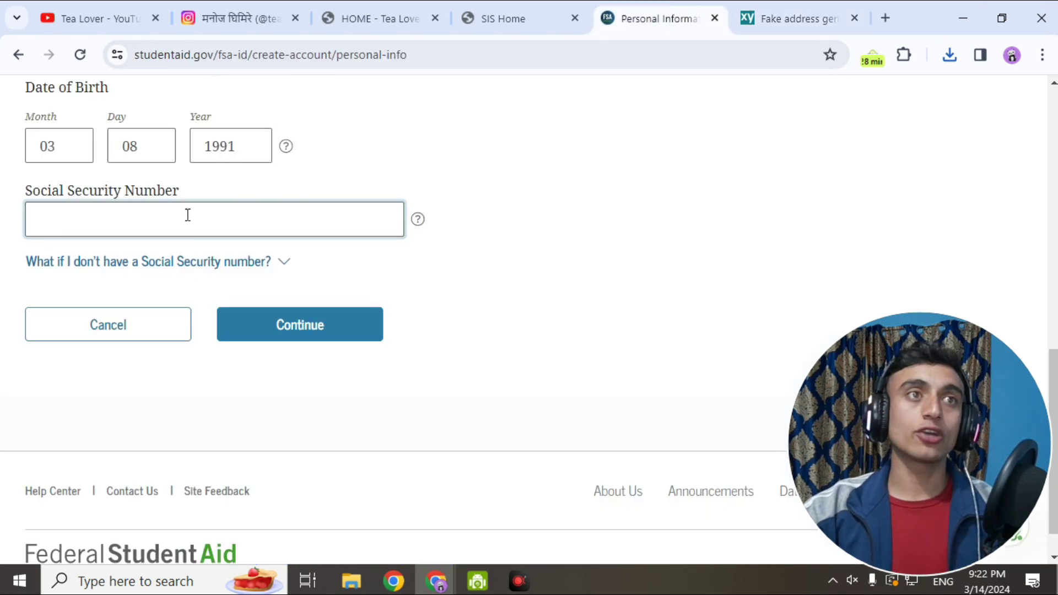
key(ctrl+v)
scroll(330, 165, down, 1)
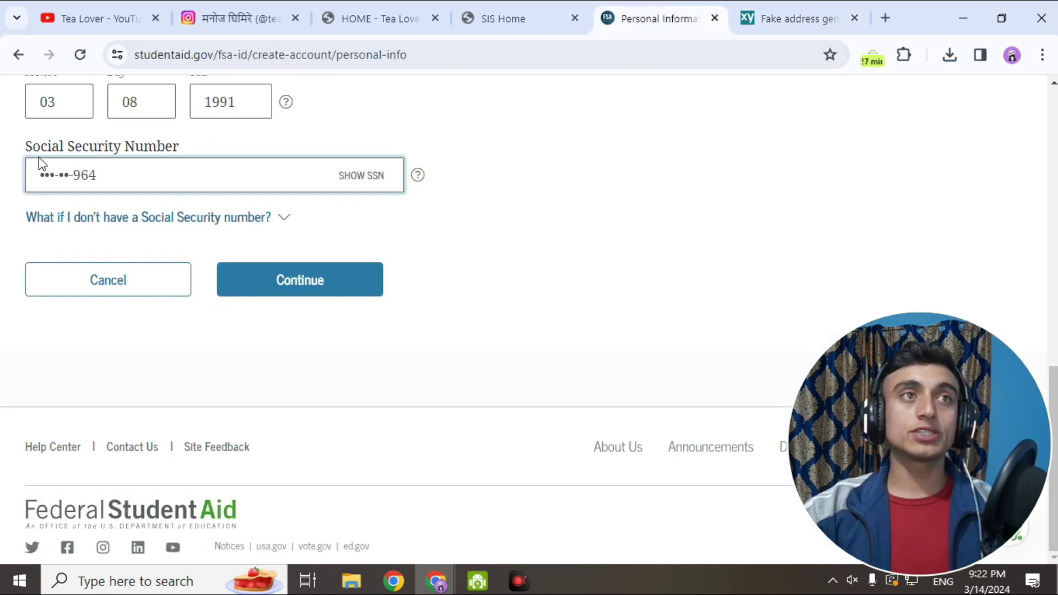
click(307, 288)
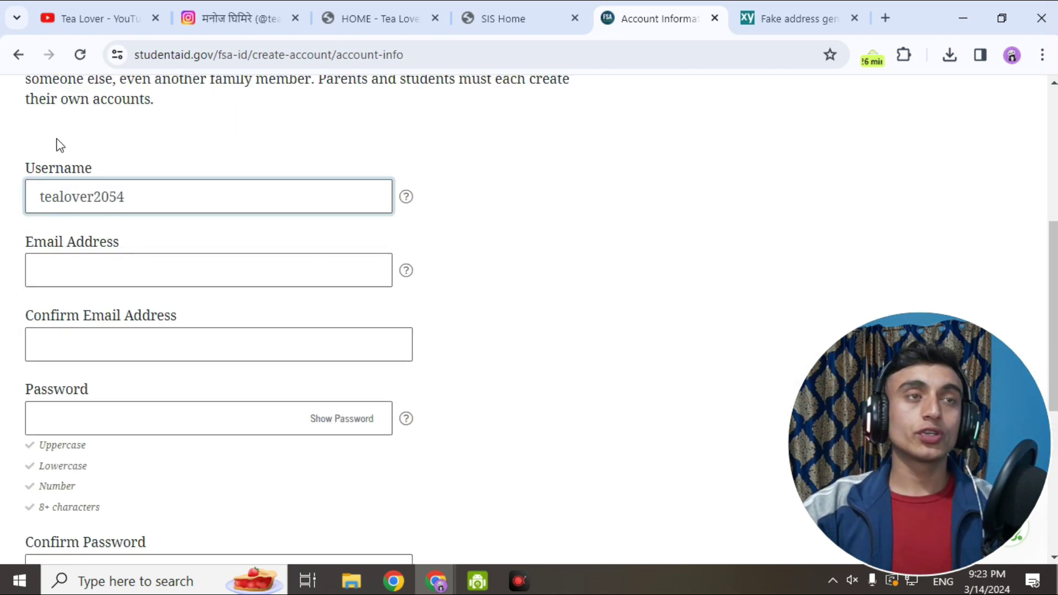
Step: Submit the username, email and password on the Account Information page
drag(21, 165, 136, 157)
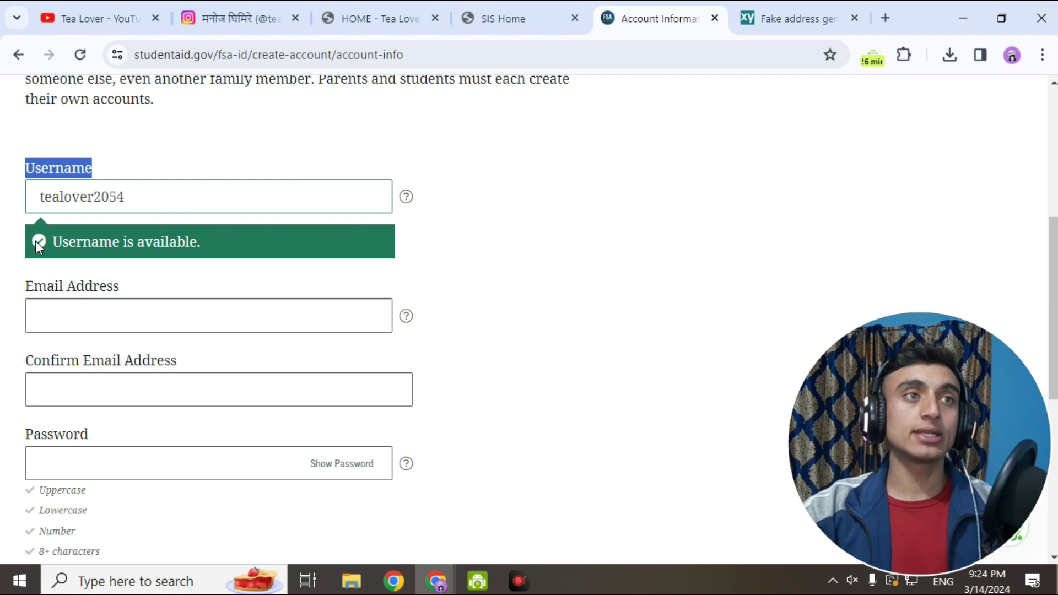
scroll(254, 177, down, 3)
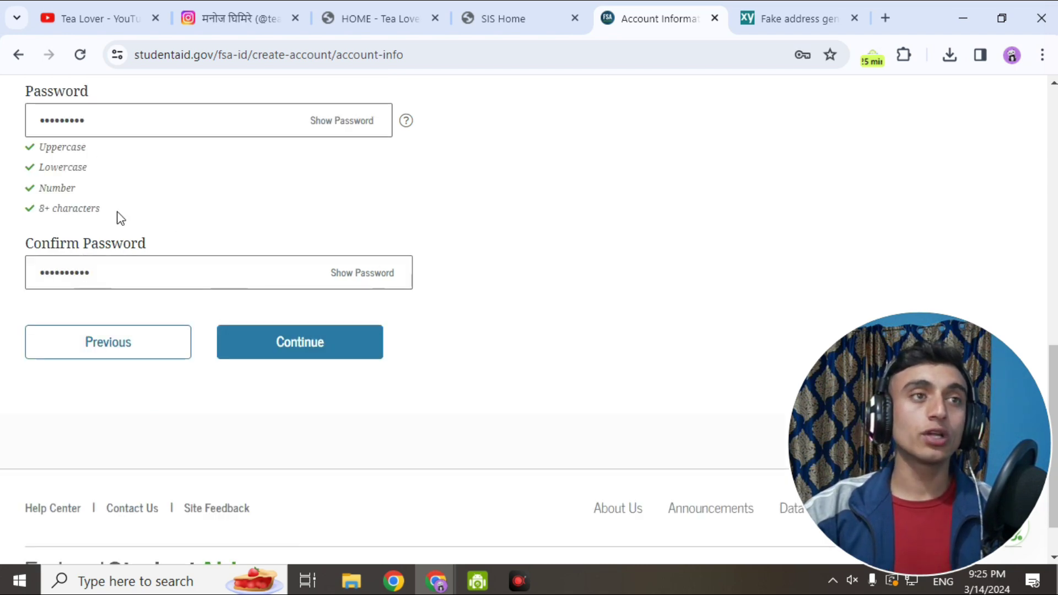
click(322, 349)
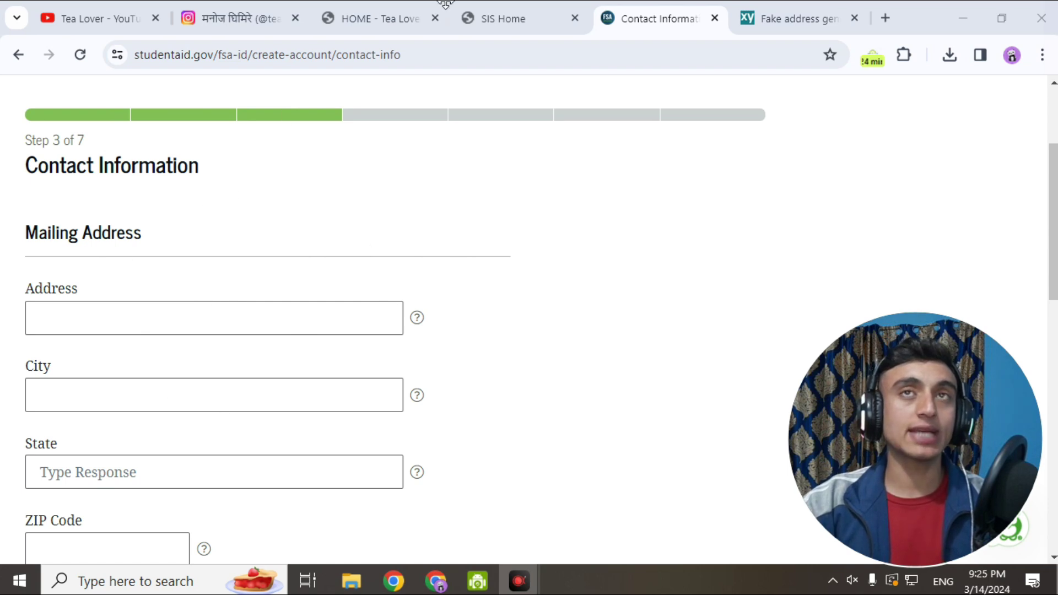
Step: Copy the generated street address, city, state and ZIP from fakexy into the mailing address fields
click(782, 17)
scroll(543, 319, up, 5)
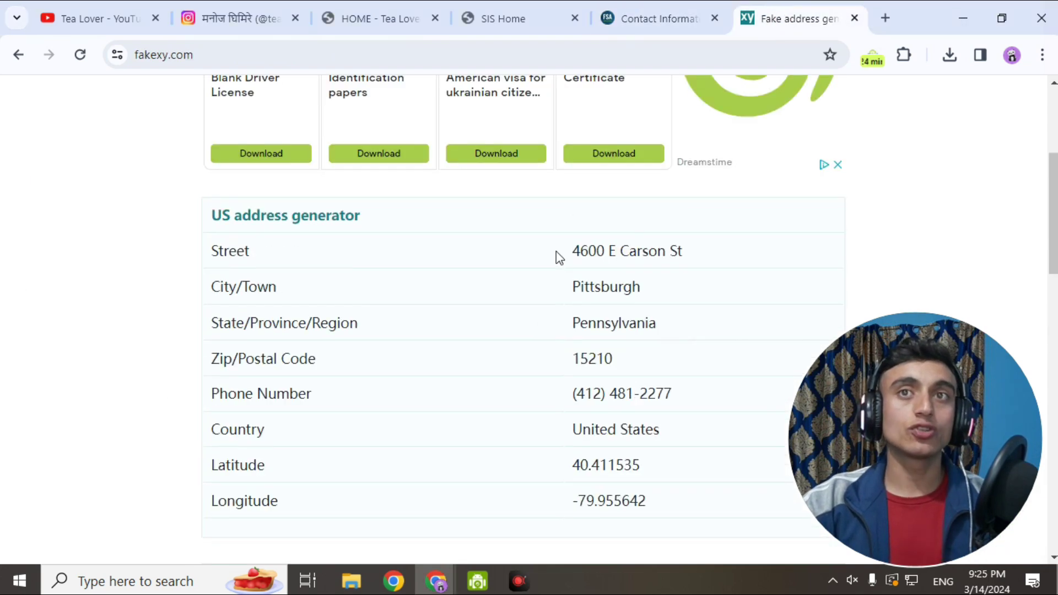
drag(558, 252, 685, 251)
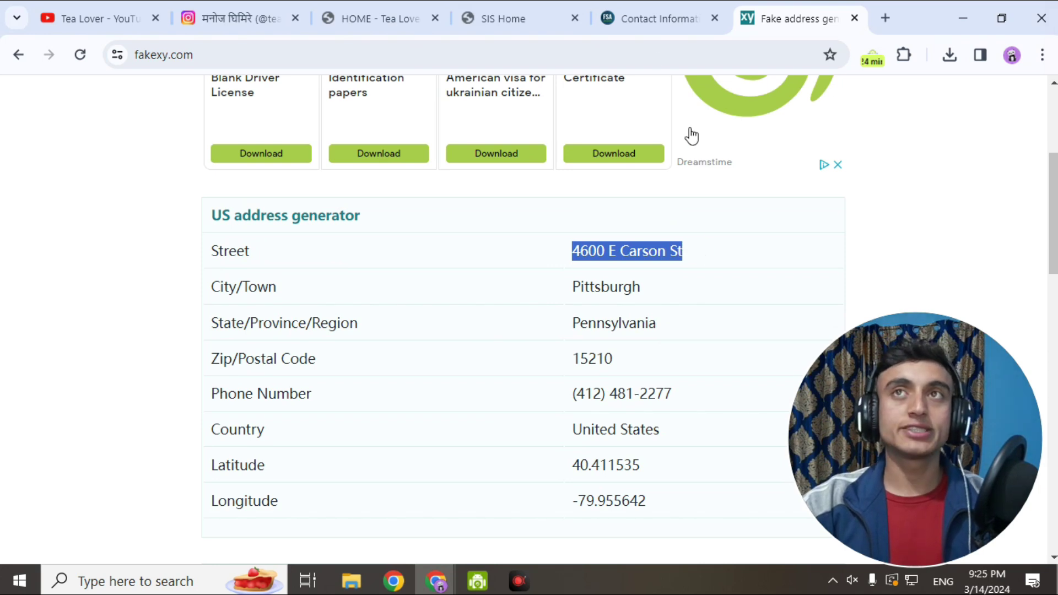
click(653, 18)
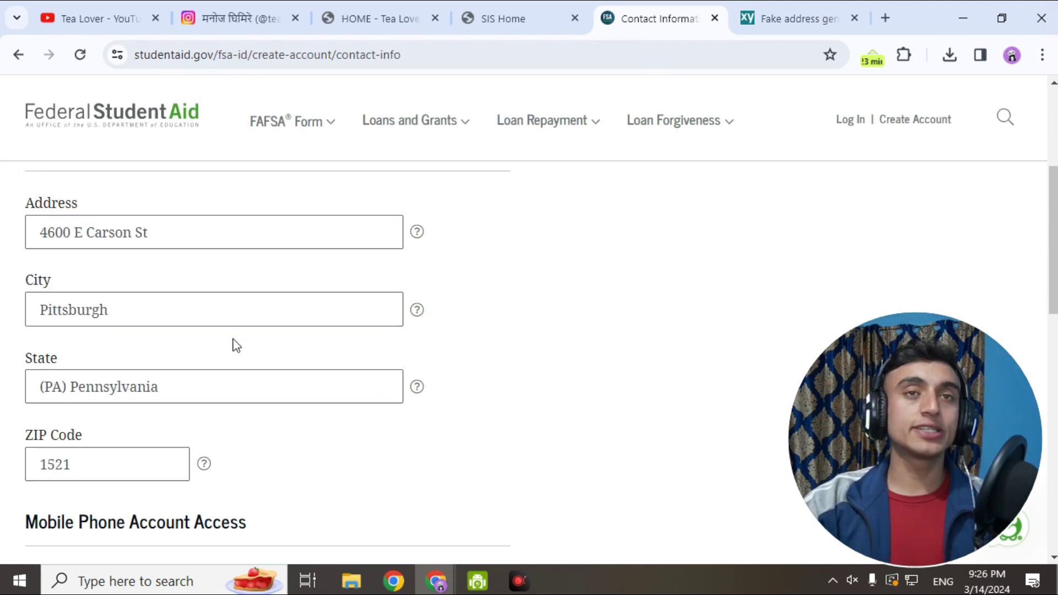
scroll(223, 209, down, 5)
drag(26, 263, 297, 261)
scroll(296, 259, down, 3)
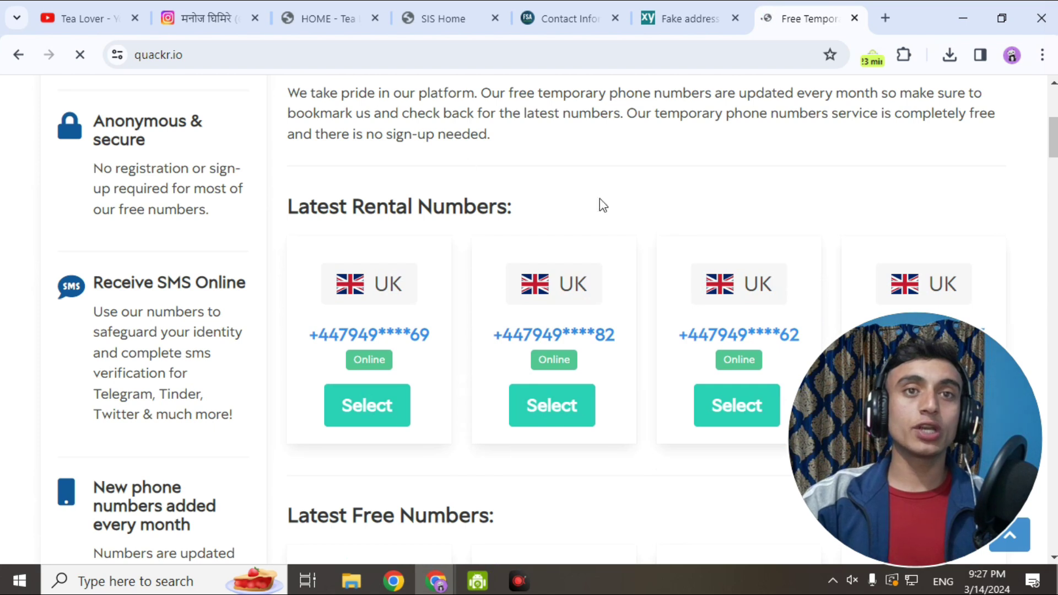
Step: Enter and confirm a rental mobile number, agree to phone account access, and continue
click(403, 339)
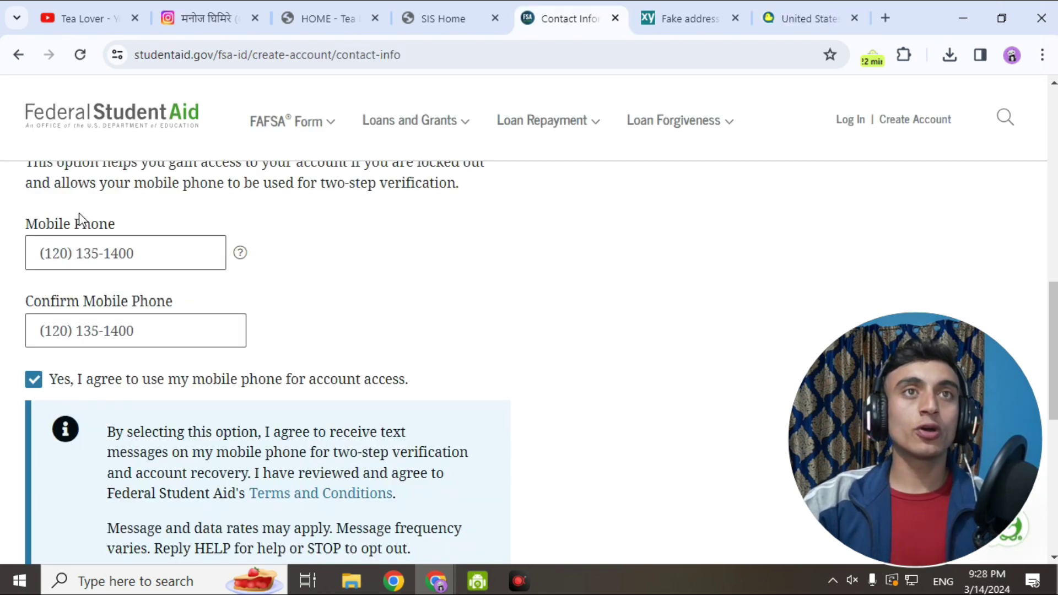
scroll(177, 309, down, 6)
click(313, 396)
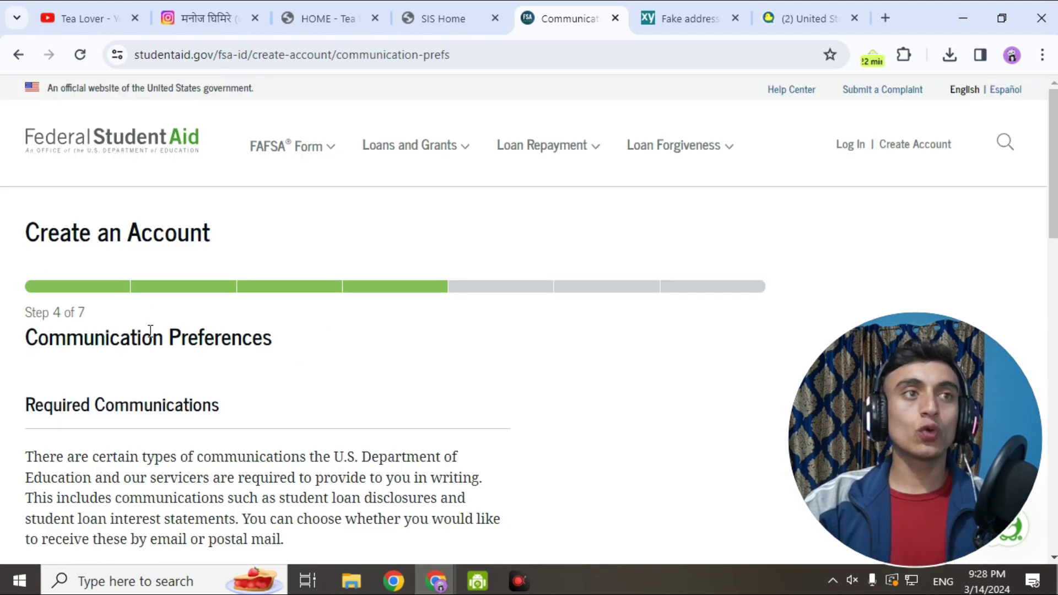
Step: Tick the Email box under Optional Communications and continue to Challenge Questions
scroll(56, 338, down, 8)
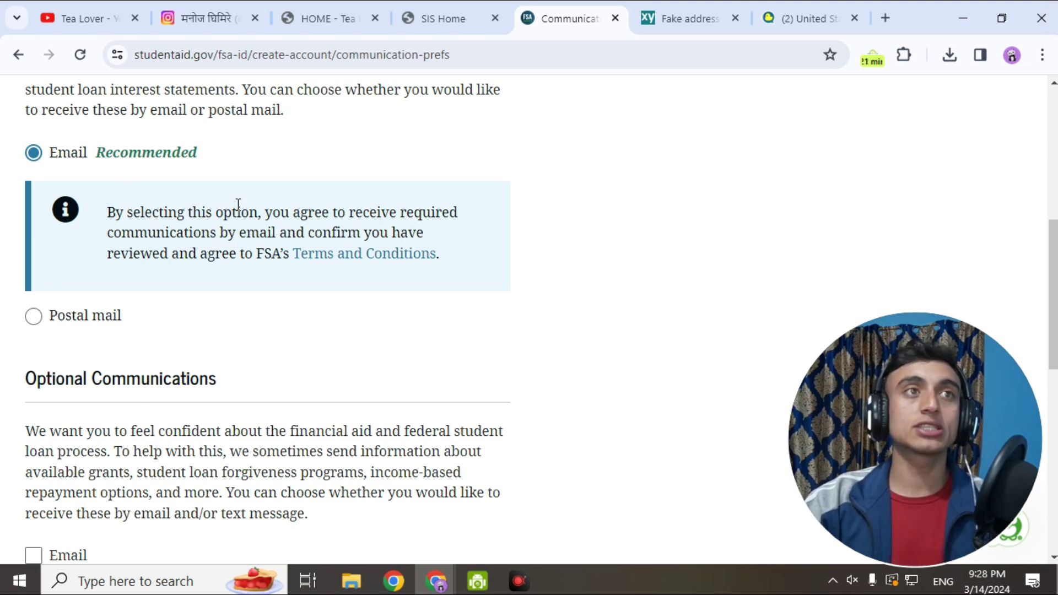
scroll(73, 158, up, 3)
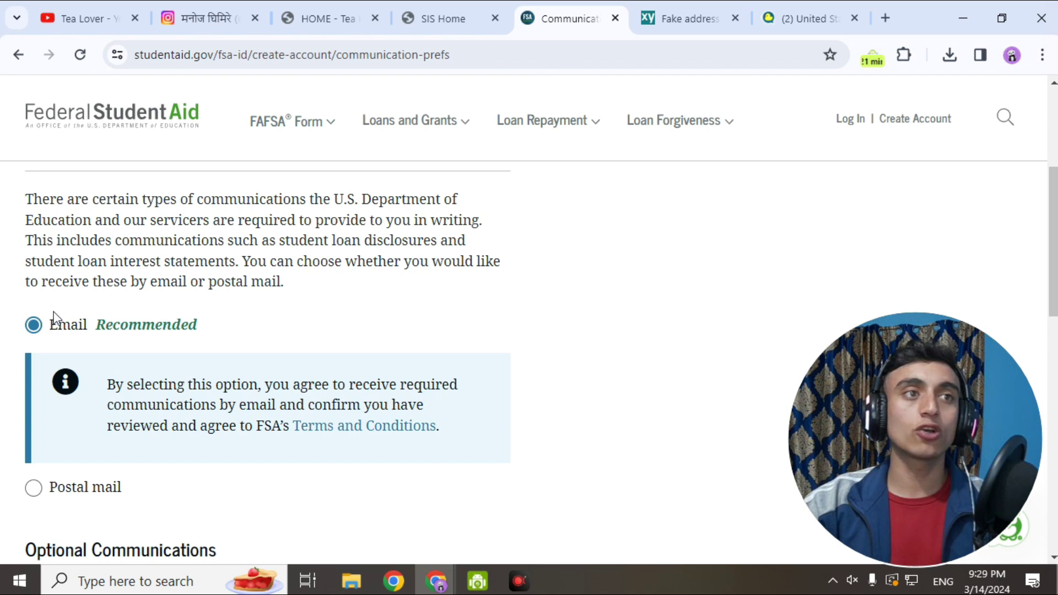
scroll(301, 278, down, 6)
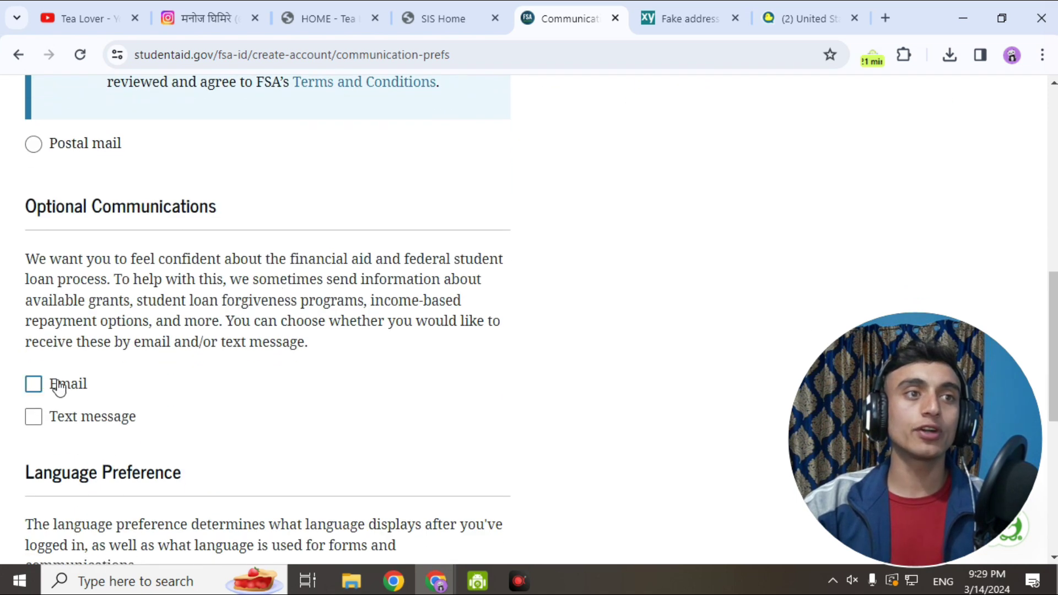
click(59, 388)
scroll(177, 253, down, 8)
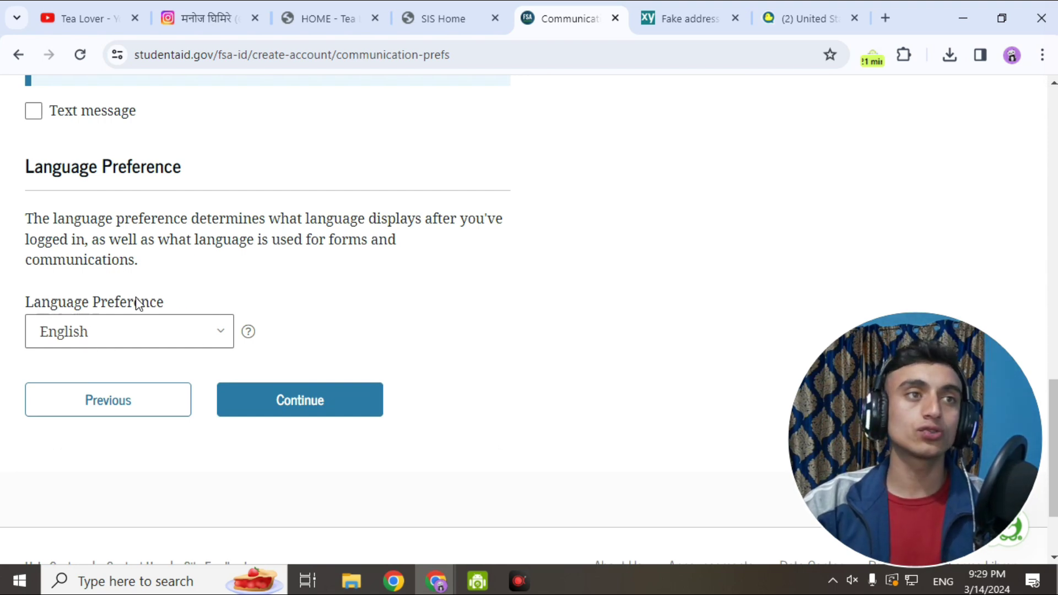
click(314, 401)
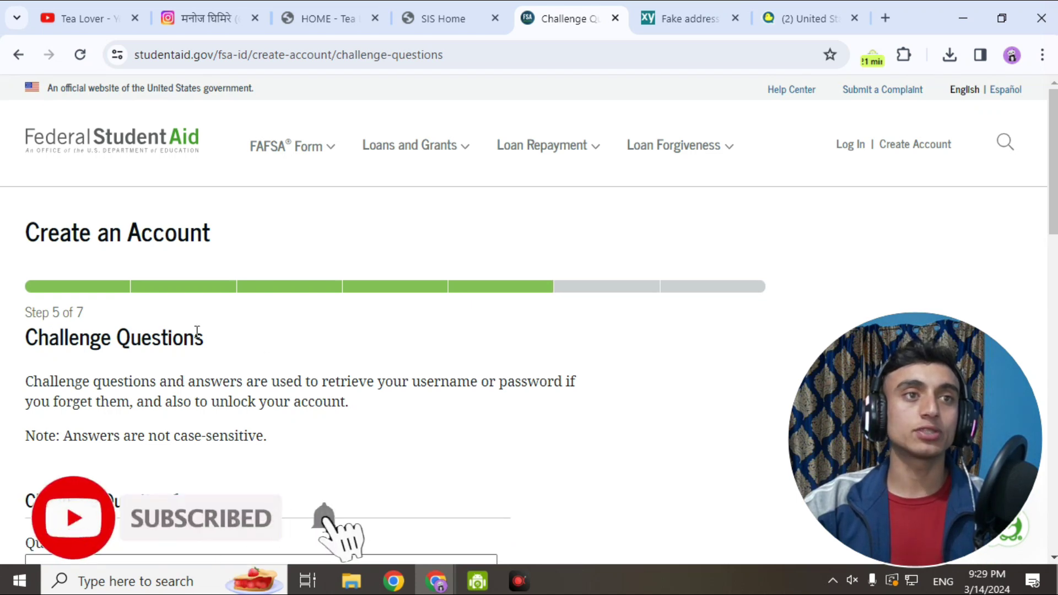
Step: Submit the answers to the four challenge questions and move to the review page
scroll(193, 335, down, 5)
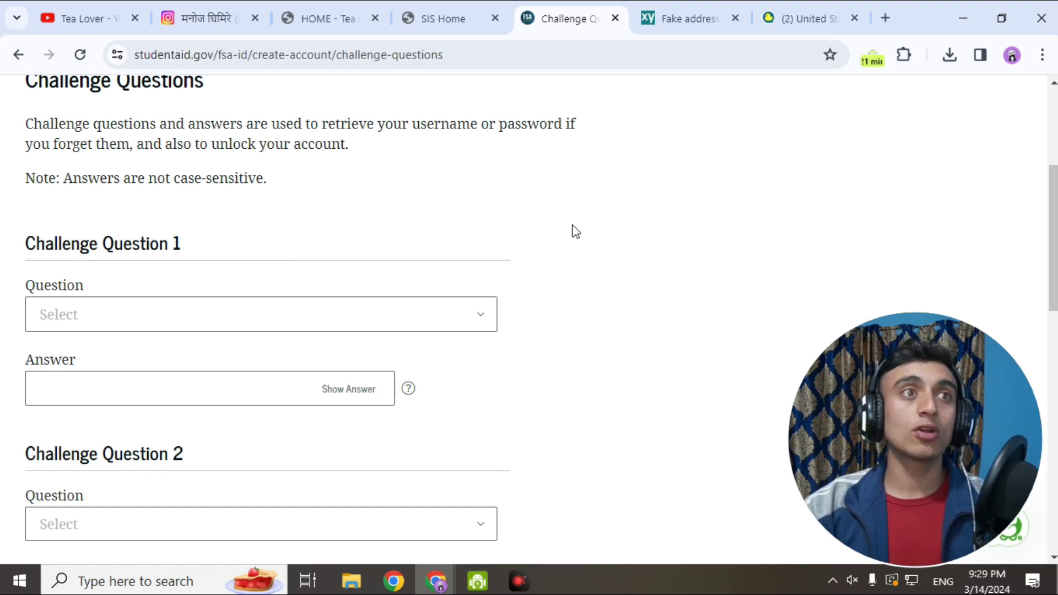
scroll(479, 263, down, 2)
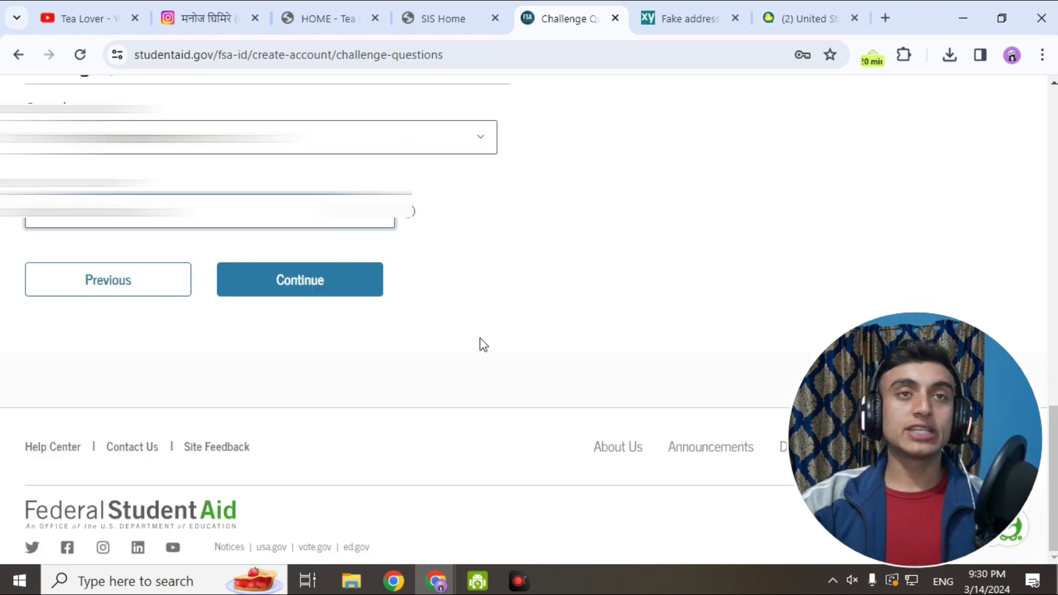
click(350, 289)
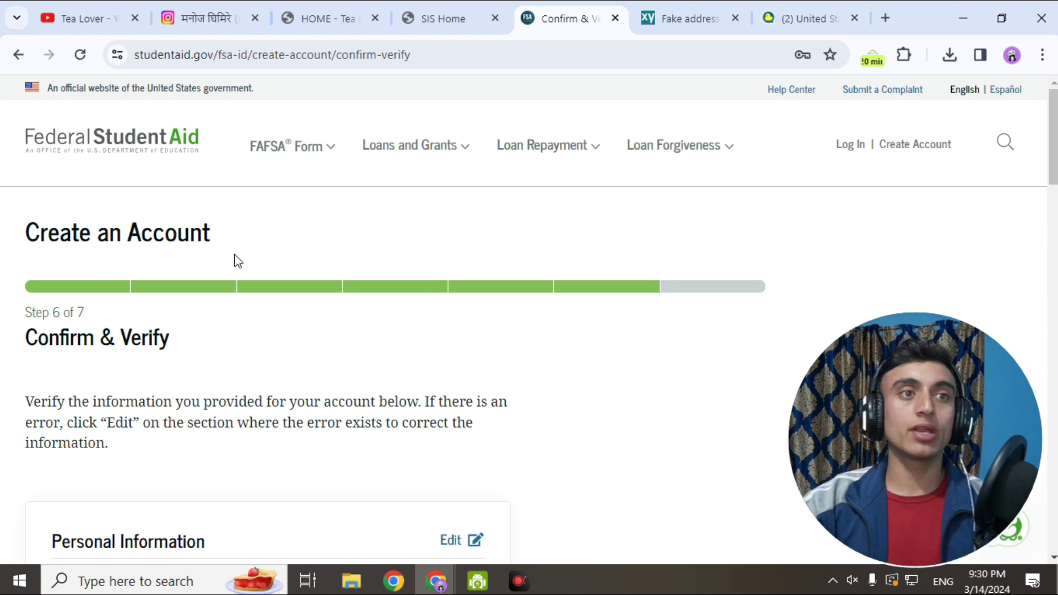
Step: Accept FSA's terms on the Confirm & Verify page and submit the account details
scroll(237, 260, down, 6)
scroll(250, 182, down, 2)
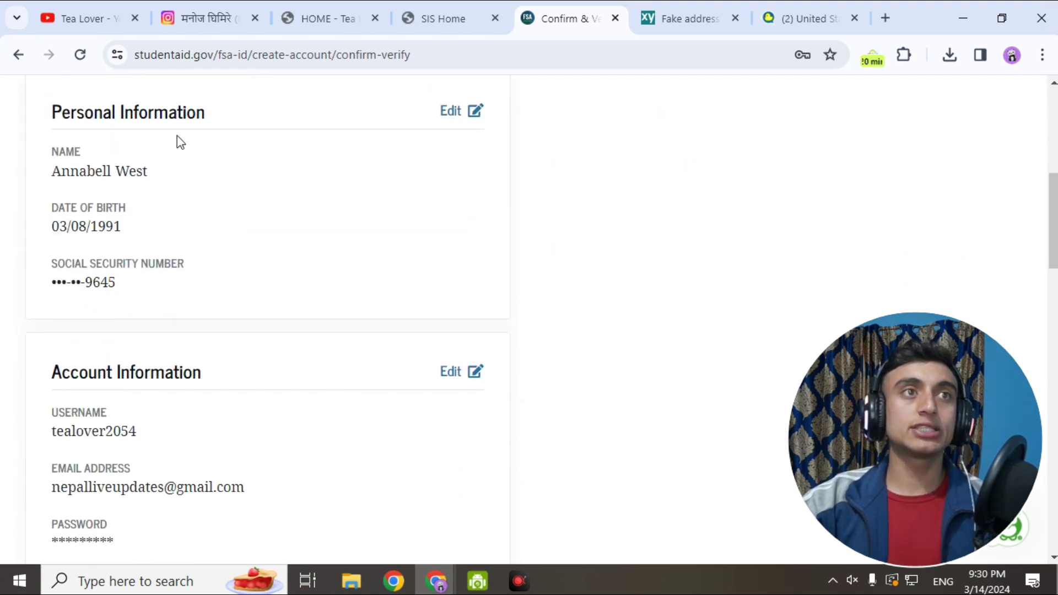
scroll(101, 220, down, 5)
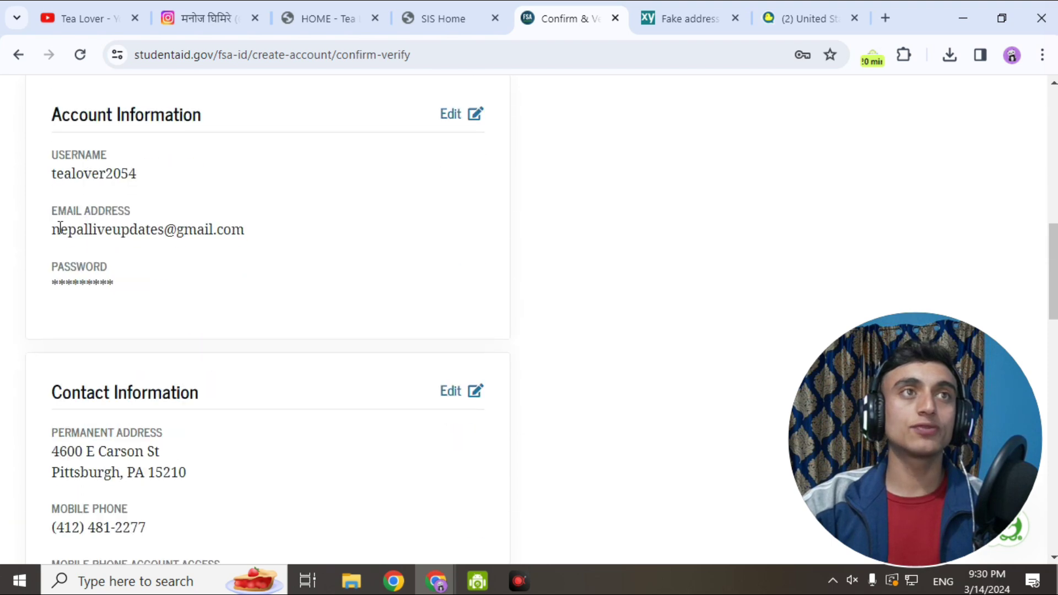
scroll(227, 343, down, 4)
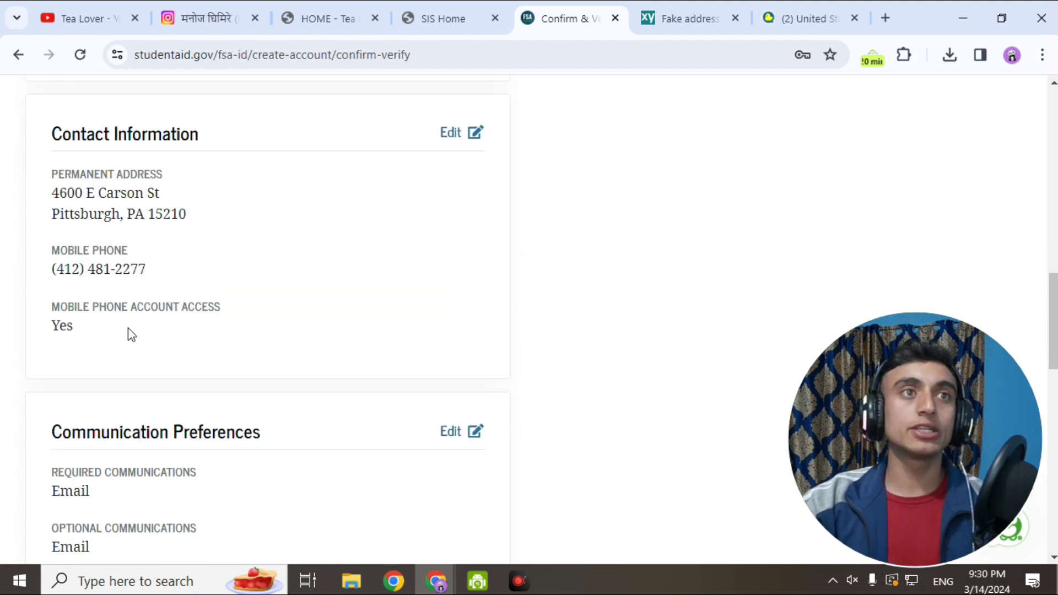
scroll(250, 279, down, 14)
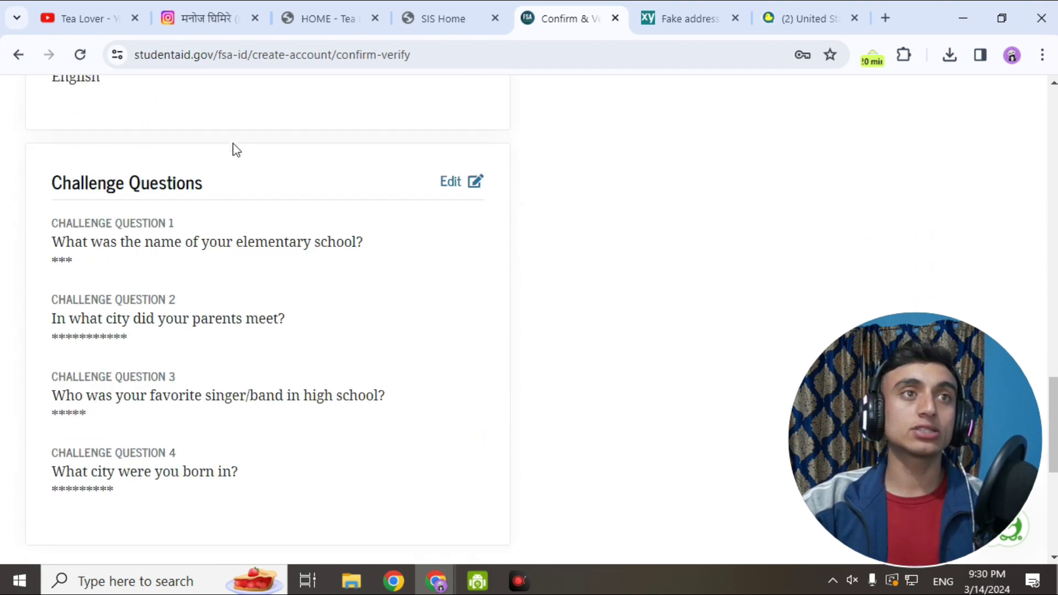
scroll(234, 154, down, 3)
click(32, 210)
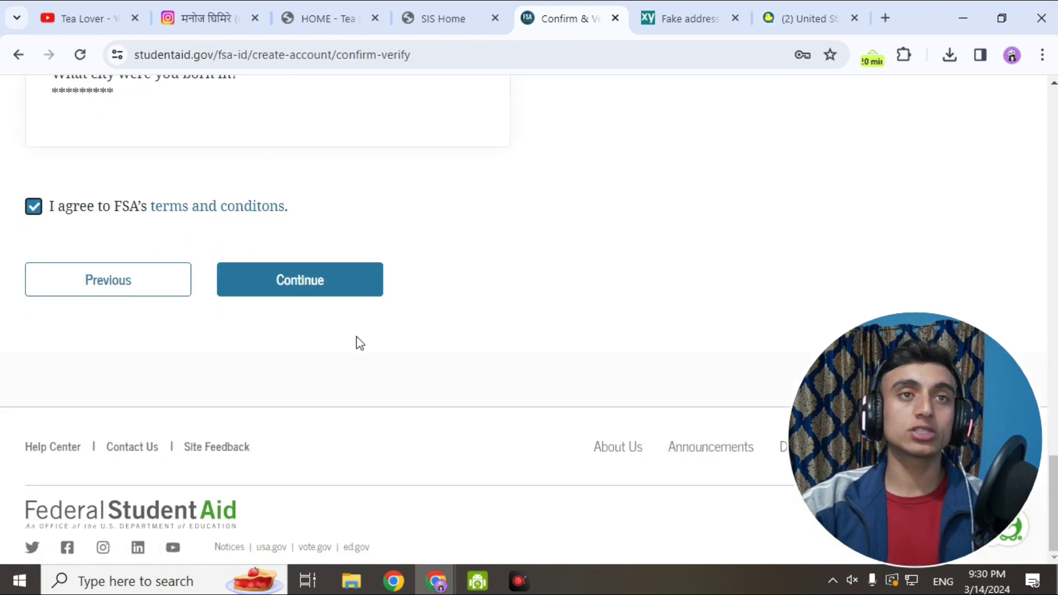
click(293, 281)
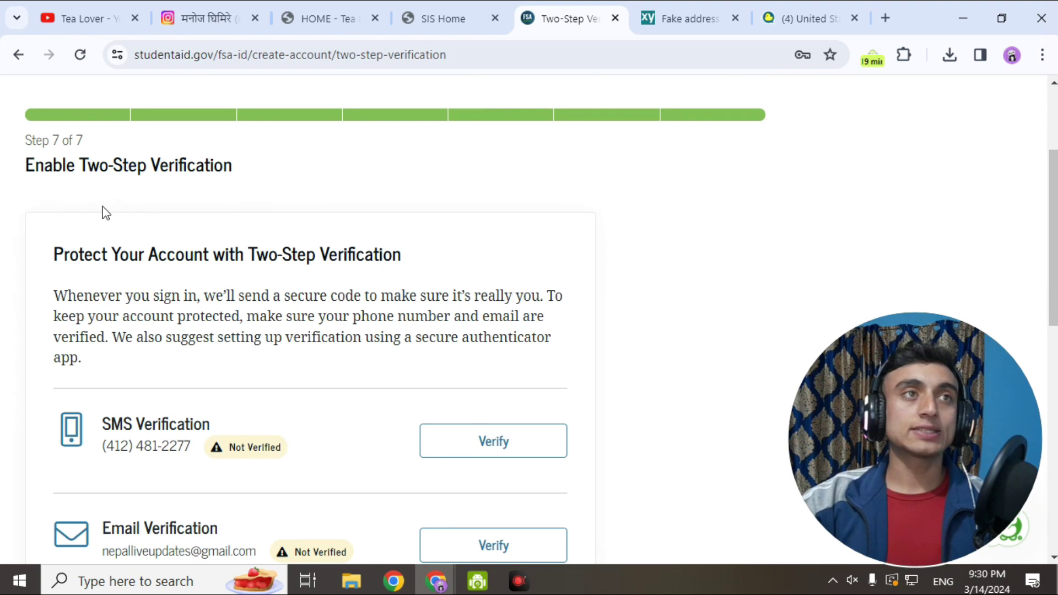
Step: Verify the mobile number with the texted FSA secure code, then request an email verification code
drag(35, 168, 249, 180)
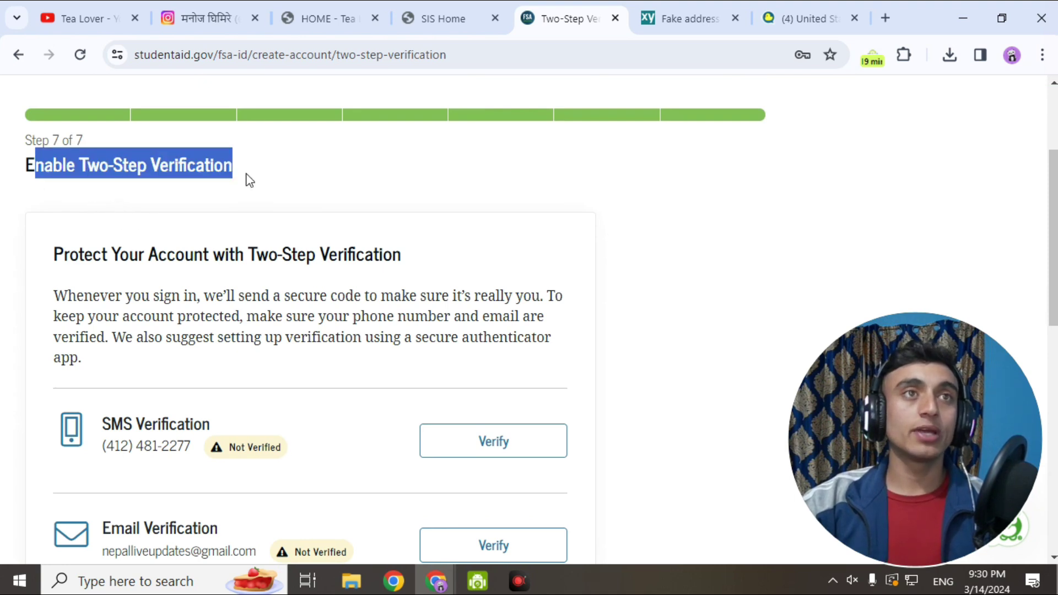
click(230, 196)
scroll(217, 206, down, 3)
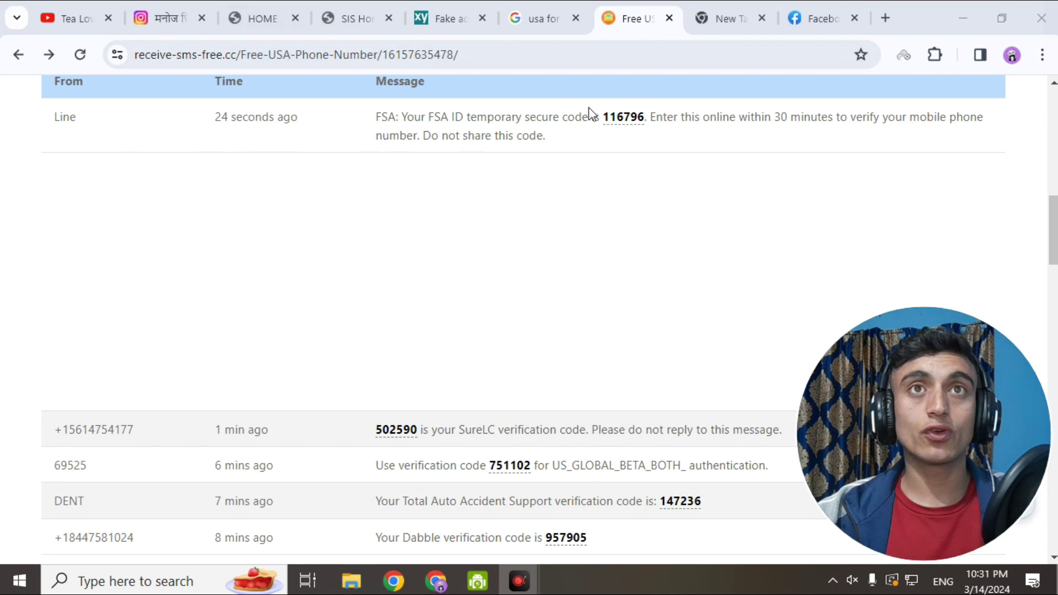
click(606, 117)
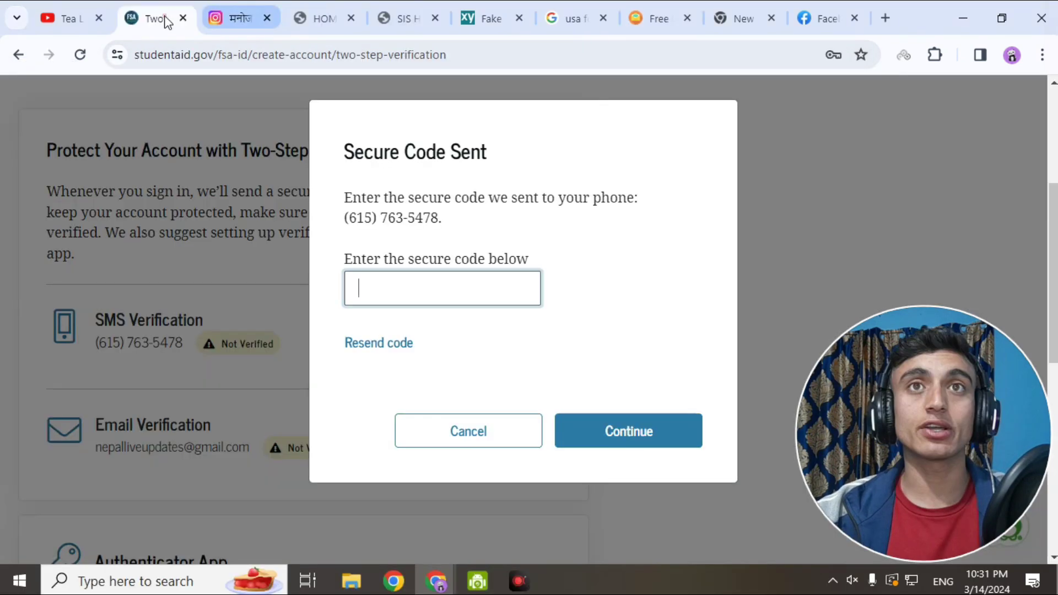
right_click(394, 283)
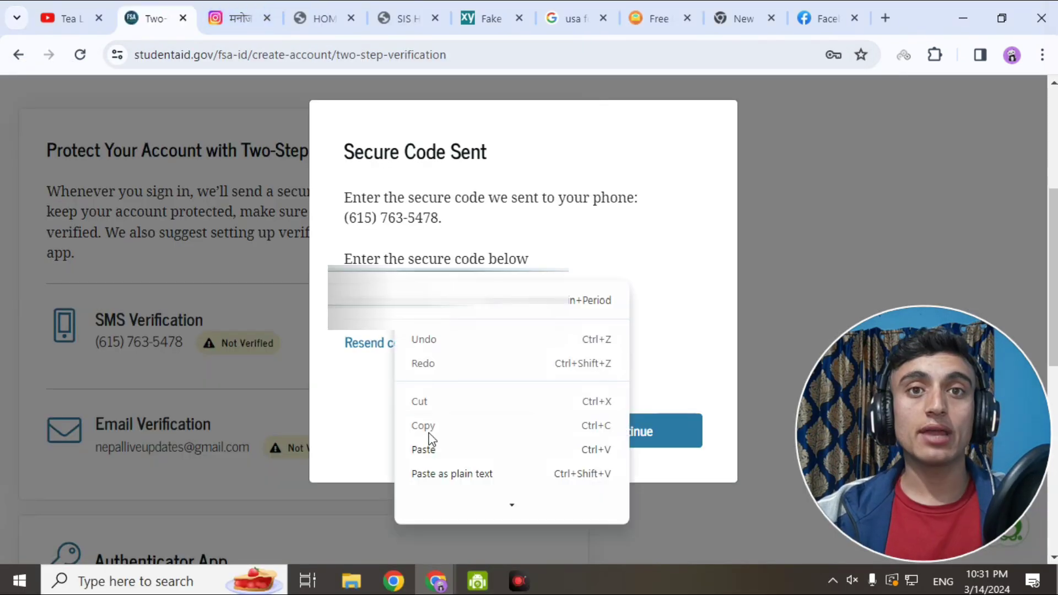
click(432, 450)
click(625, 432)
scroll(229, 286, down, 2)
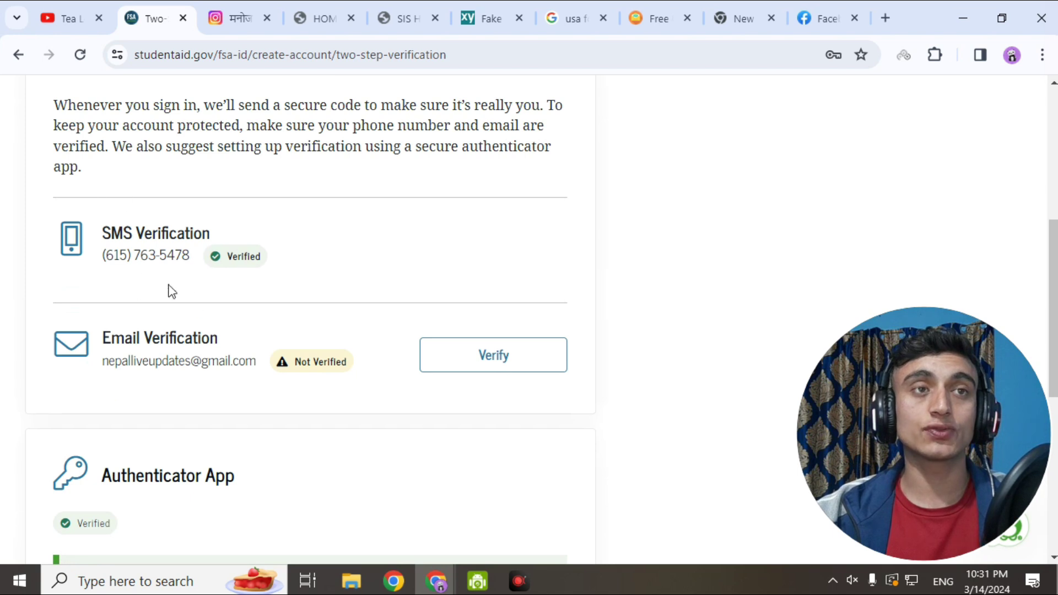
click(481, 354)
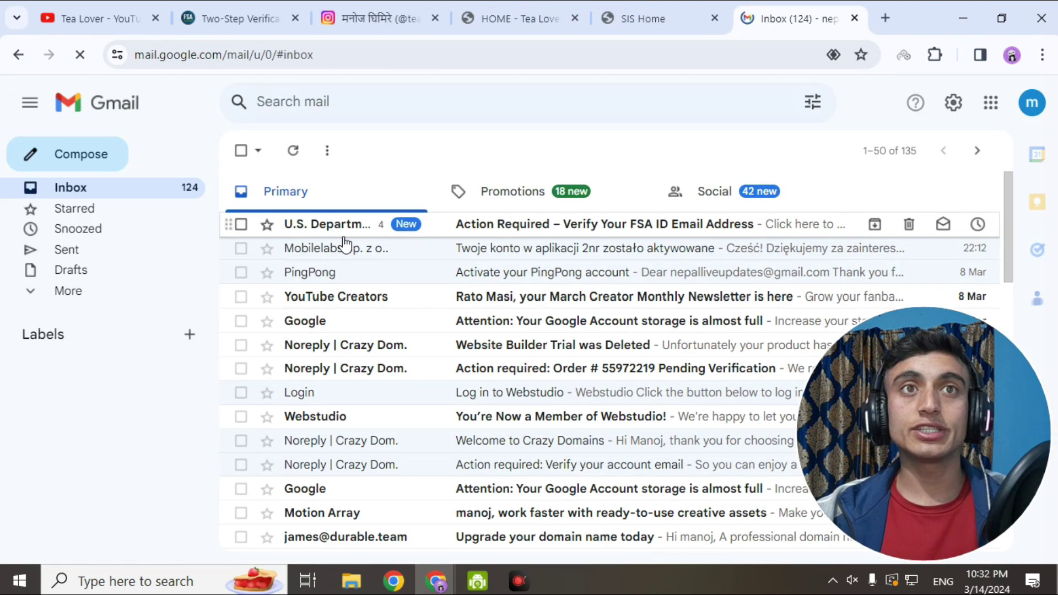
Step: Copy the secure code from the FSA 'Action Required' email in Gmail
click(310, 225)
scroll(628, 365, down, 5)
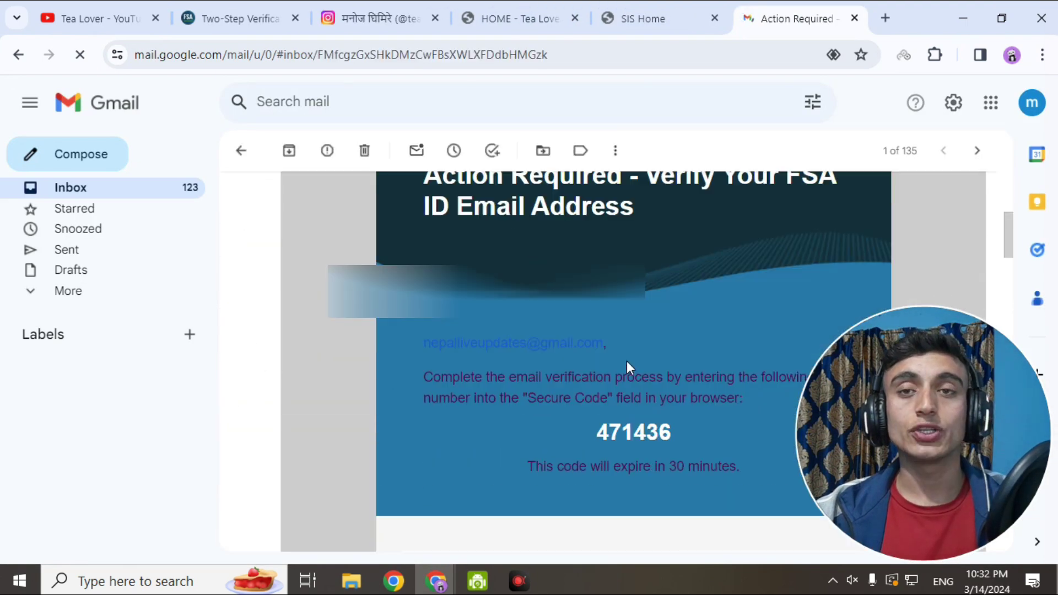
drag(597, 432, 674, 433)
right_click(669, 433)
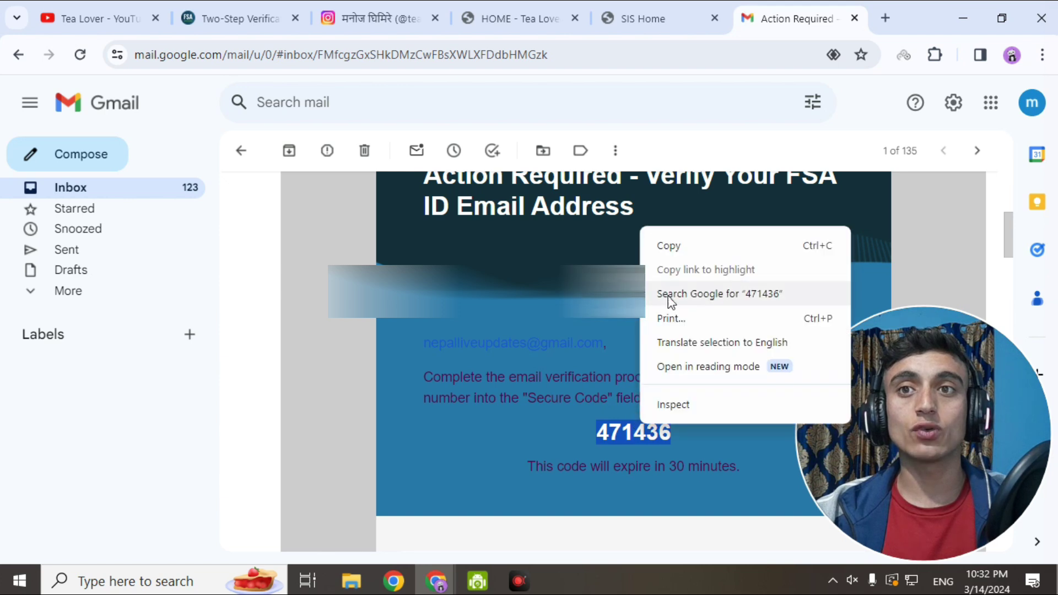
click(662, 243)
Step: Paste the code into FSA's email code field, submit it, and continue to the backup code page
drag(231, 18, 656, 18)
right_click(461, 285)
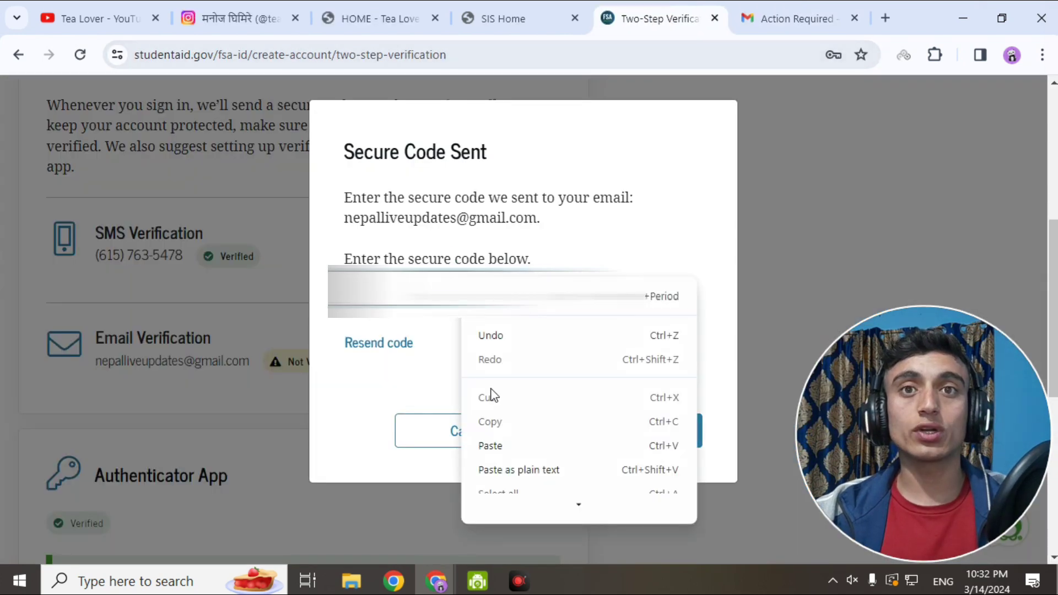
click(500, 447)
click(628, 432)
scroll(394, 283, down, 2)
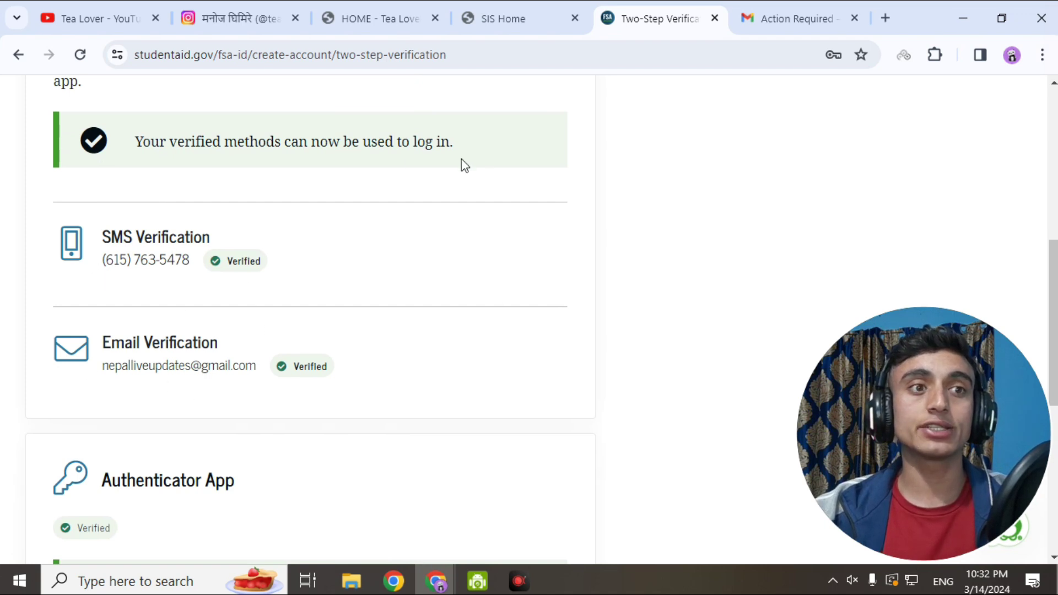
scroll(364, 219, down, 8)
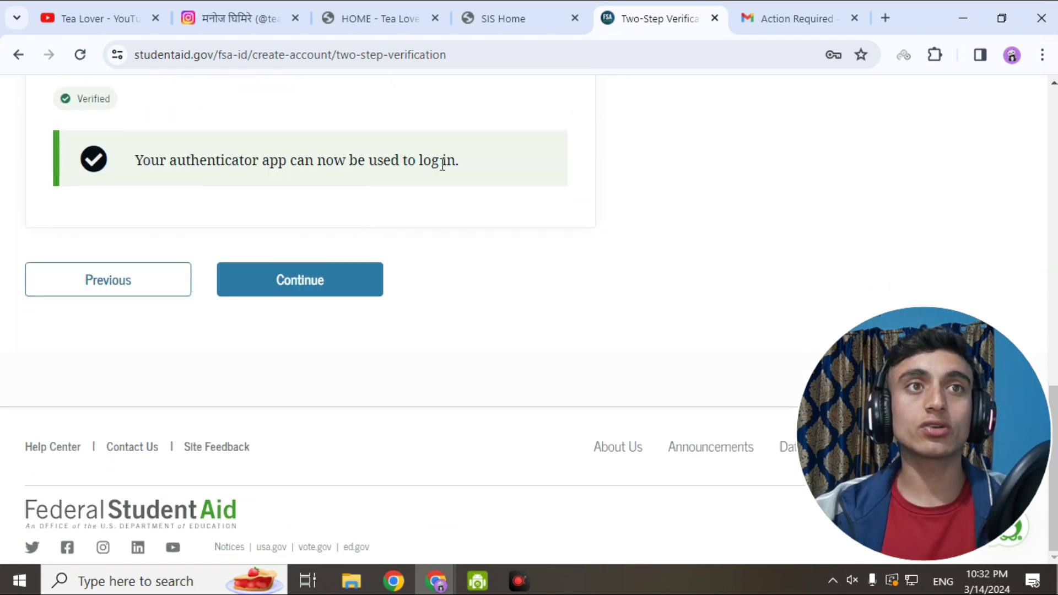
click(300, 289)
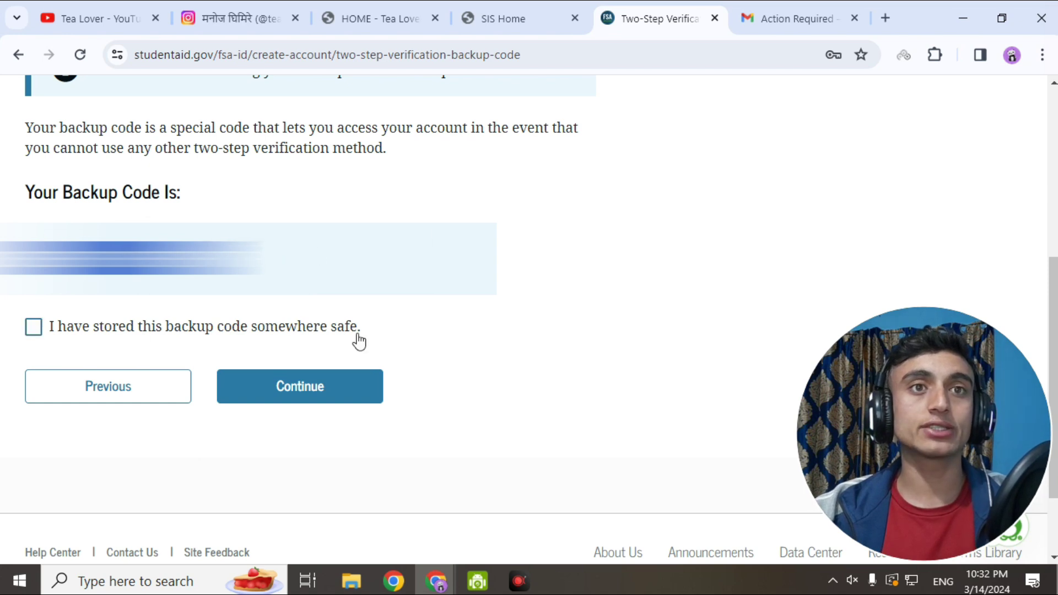
Step: Confirm the backup code is stored safely, finish account creation, and open the Dashboard sign-in
click(33, 327)
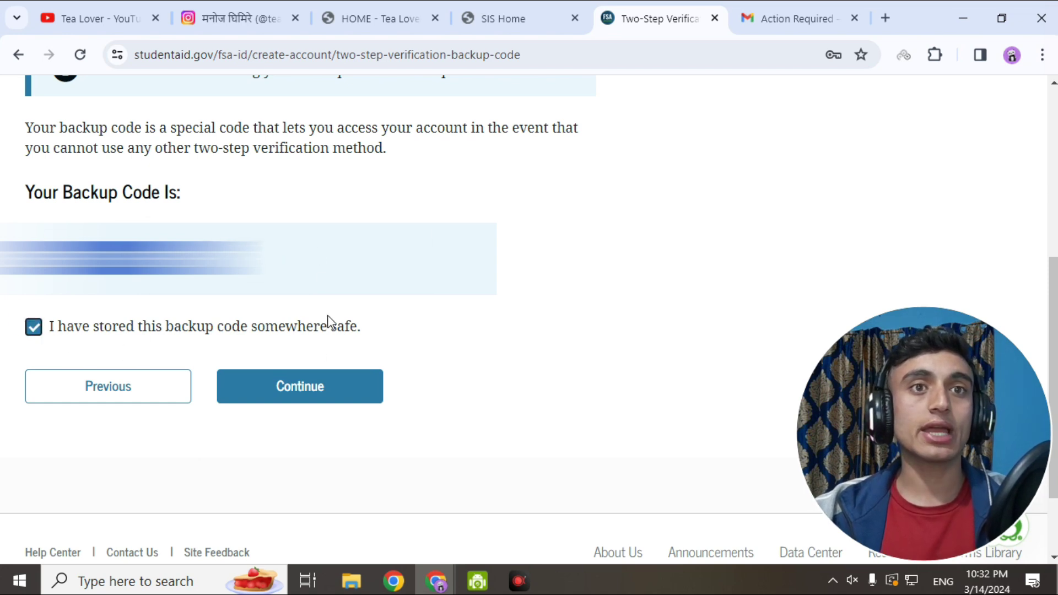
click(283, 393)
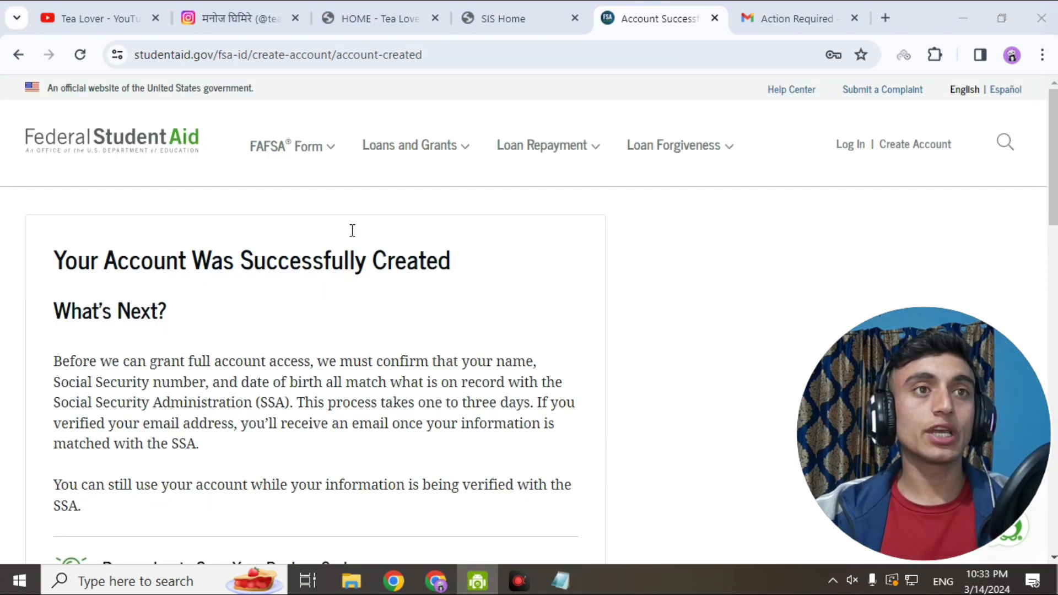
scroll(352, 230, down, 10)
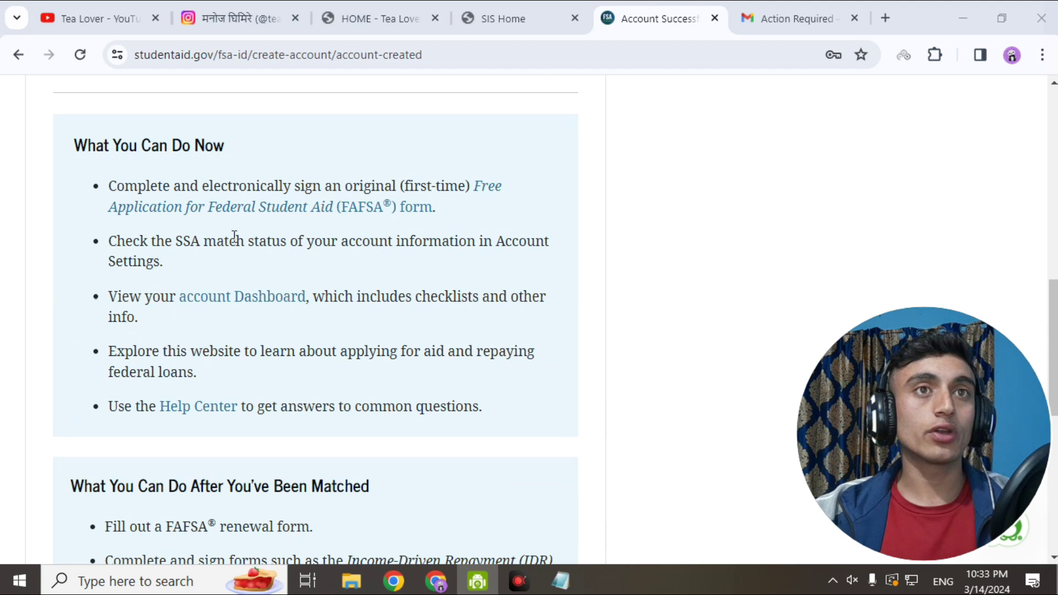
click(283, 299)
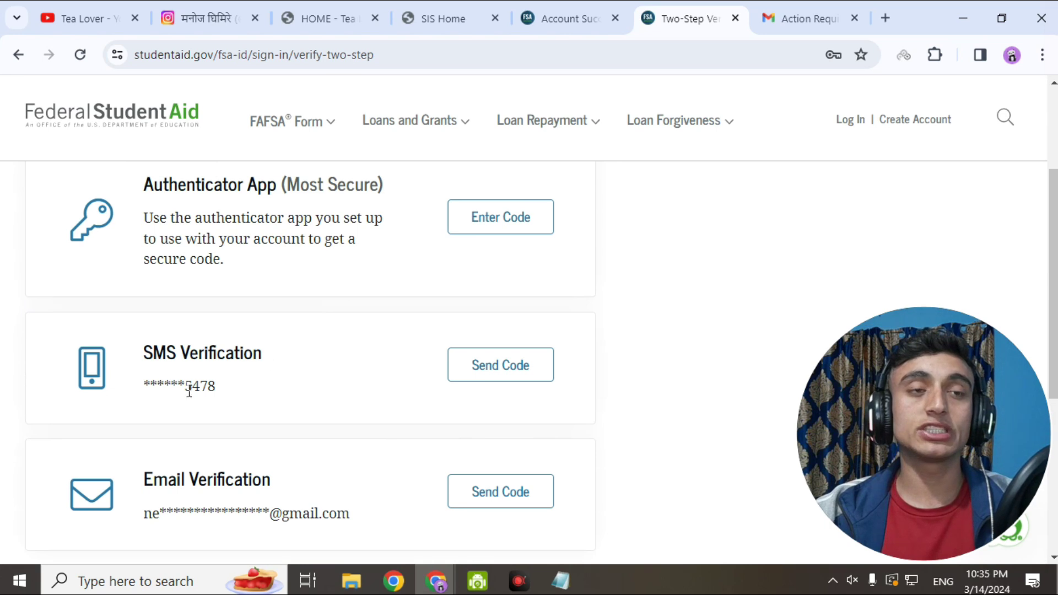
Step: Request an emailed secure code, retrieve it from Gmail, and accept the system-use terms
scroll(213, 299, up, 3)
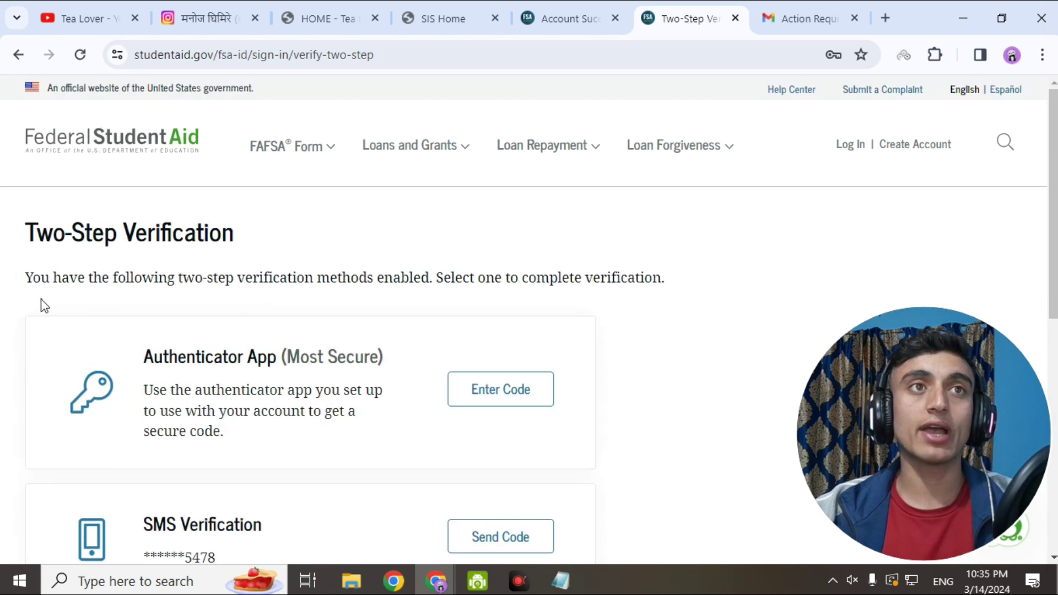
scroll(309, 358, down, 5)
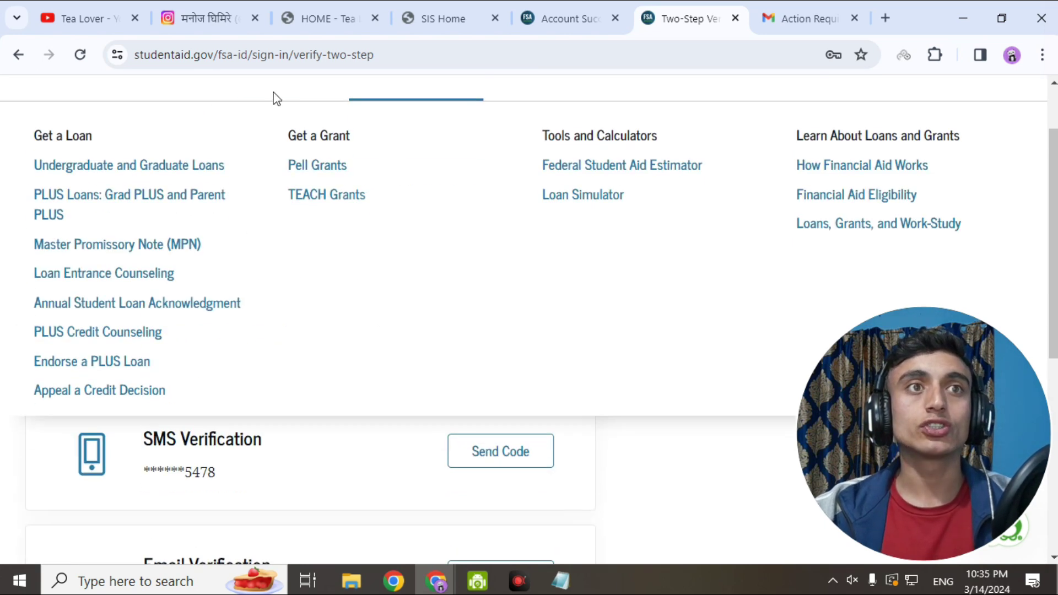
click(494, 422)
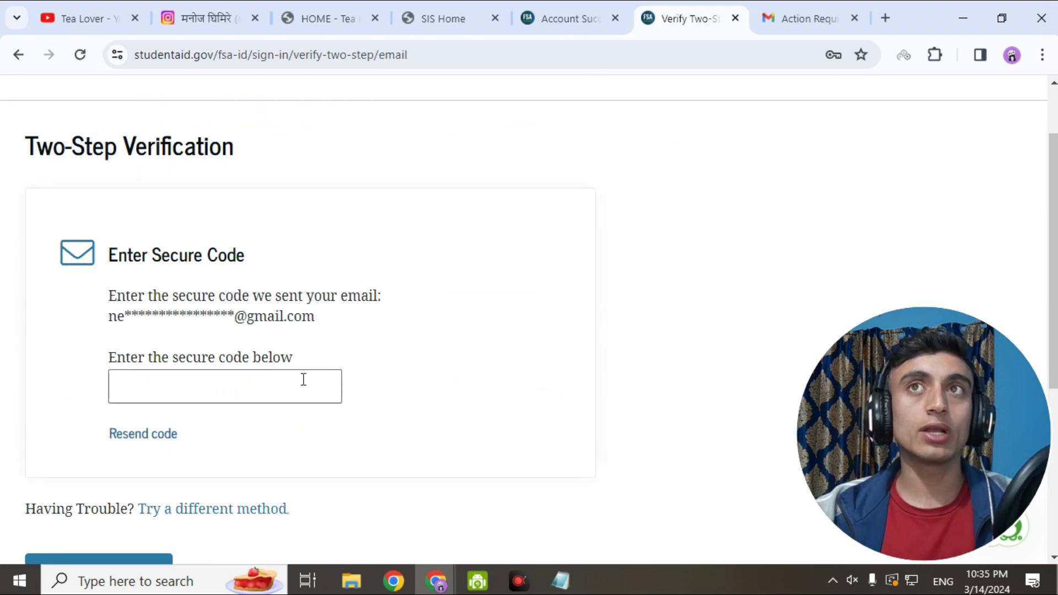
click(789, 19)
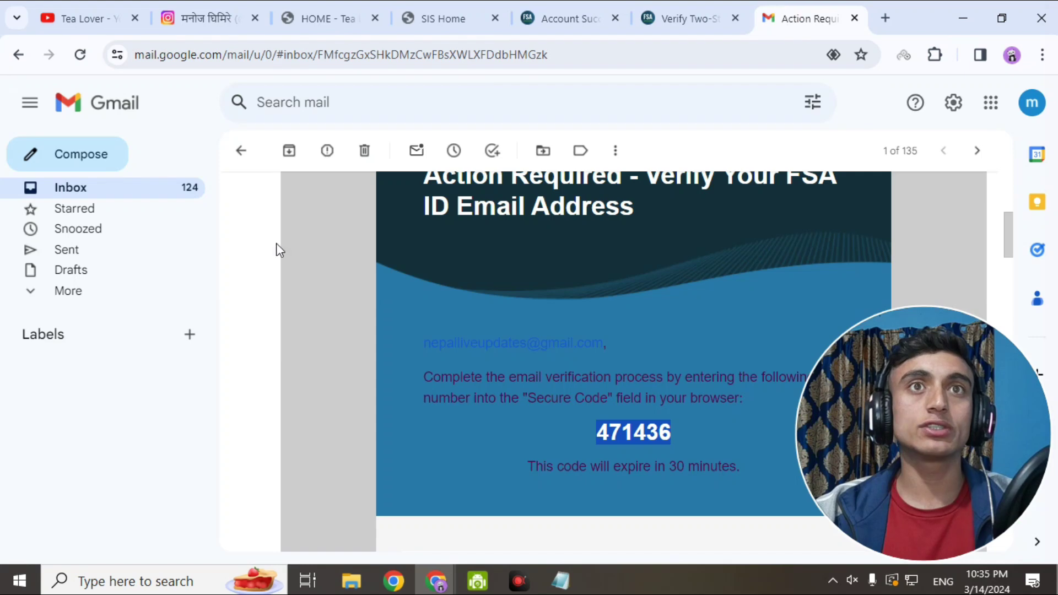
click(241, 154)
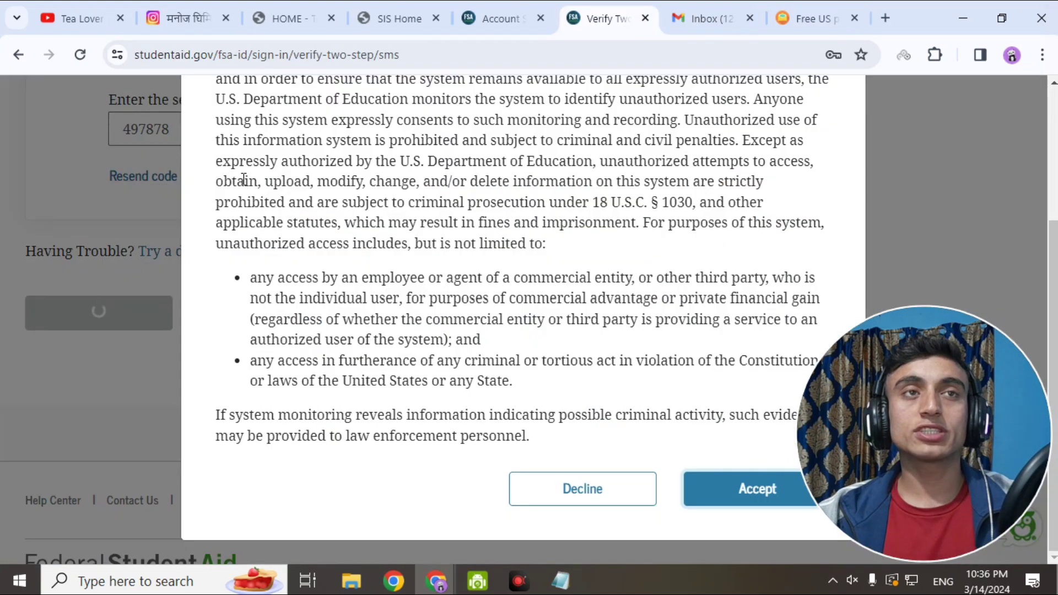
click(716, 492)
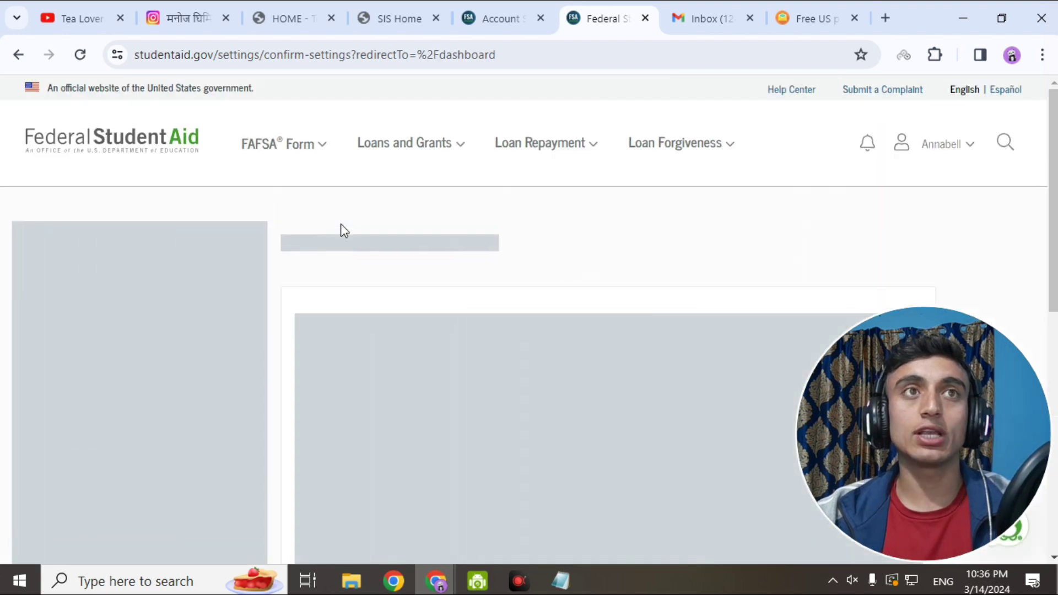
Step: Open the account menu and scroll through the Confirm Your Information page to the terms checkbox
click(964, 146)
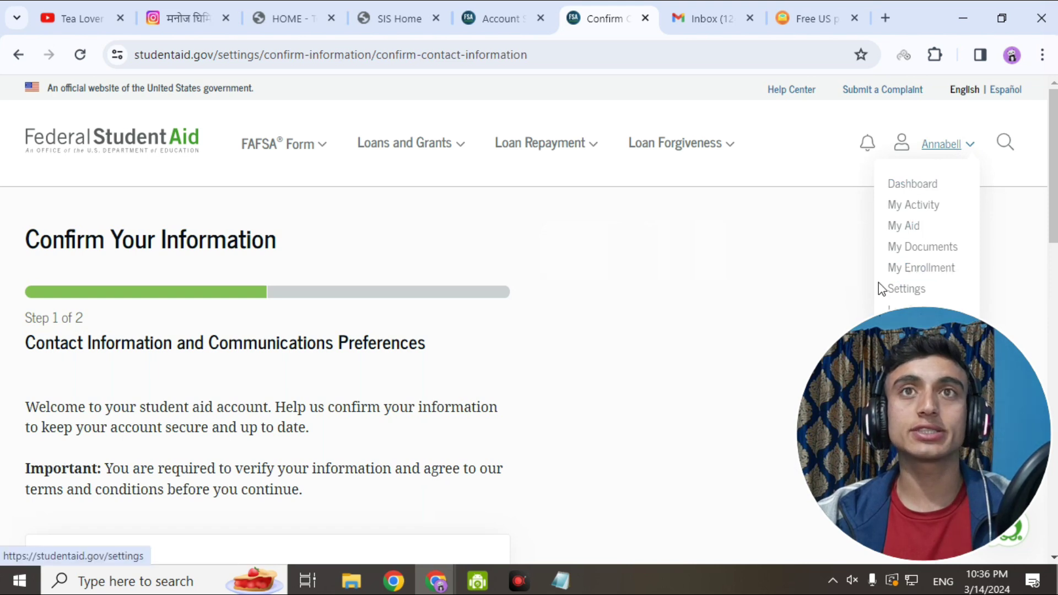
scroll(269, 205, down, 10)
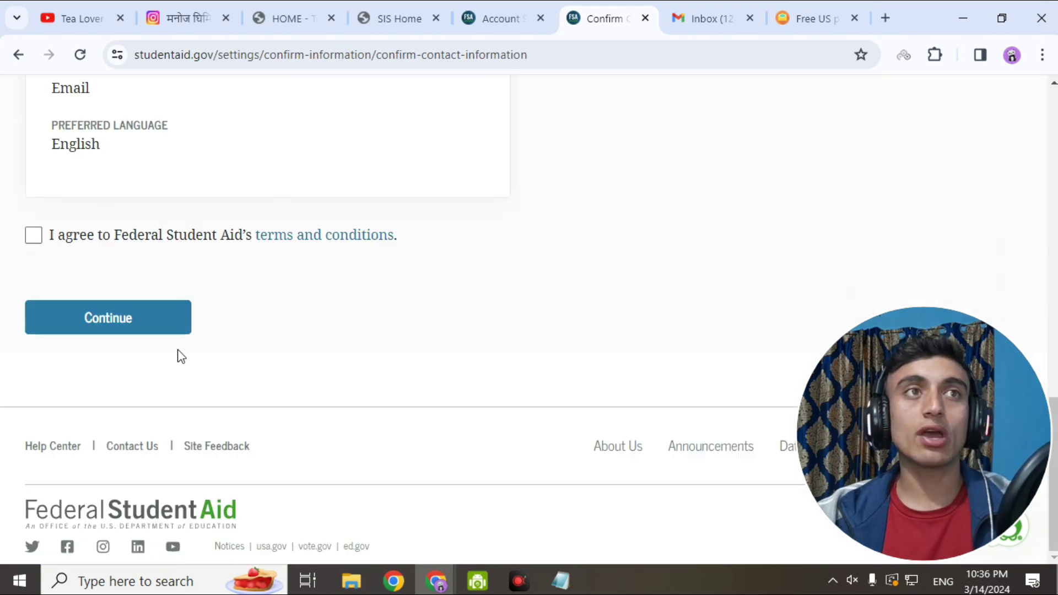
scroll(177, 347, up, 10)
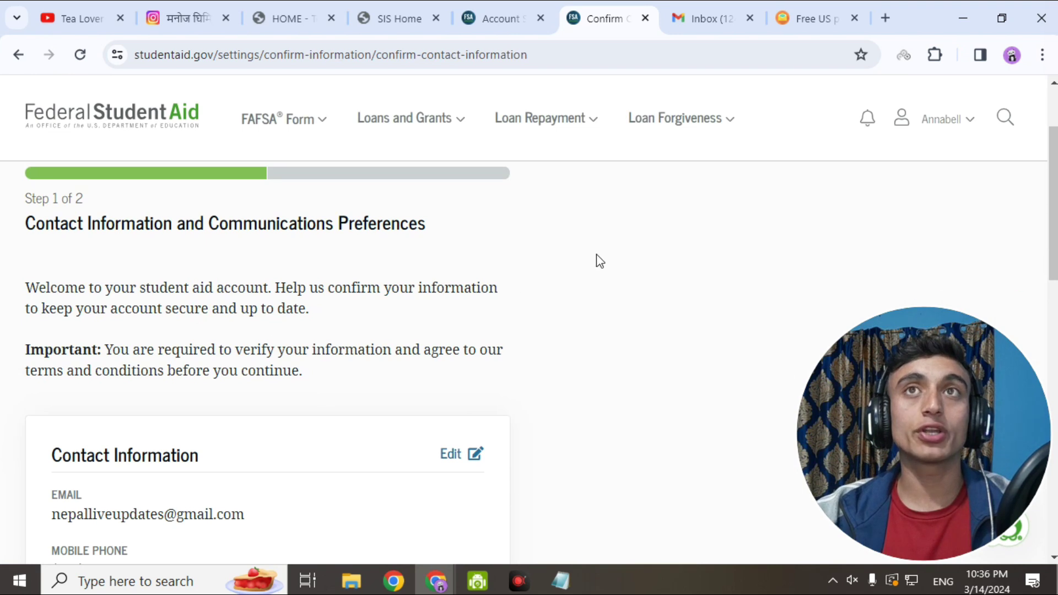
Step: Read the FSA ID Created Successfully email, highlighting the three-day access and Social Security notes
click(684, 21)
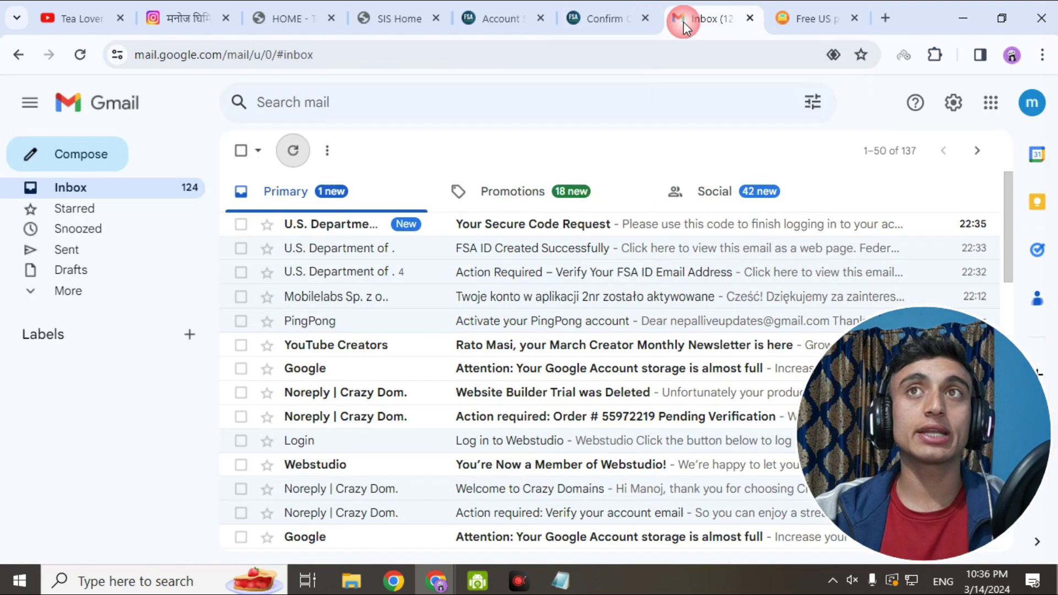
click(363, 248)
scroll(489, 197, down, 4)
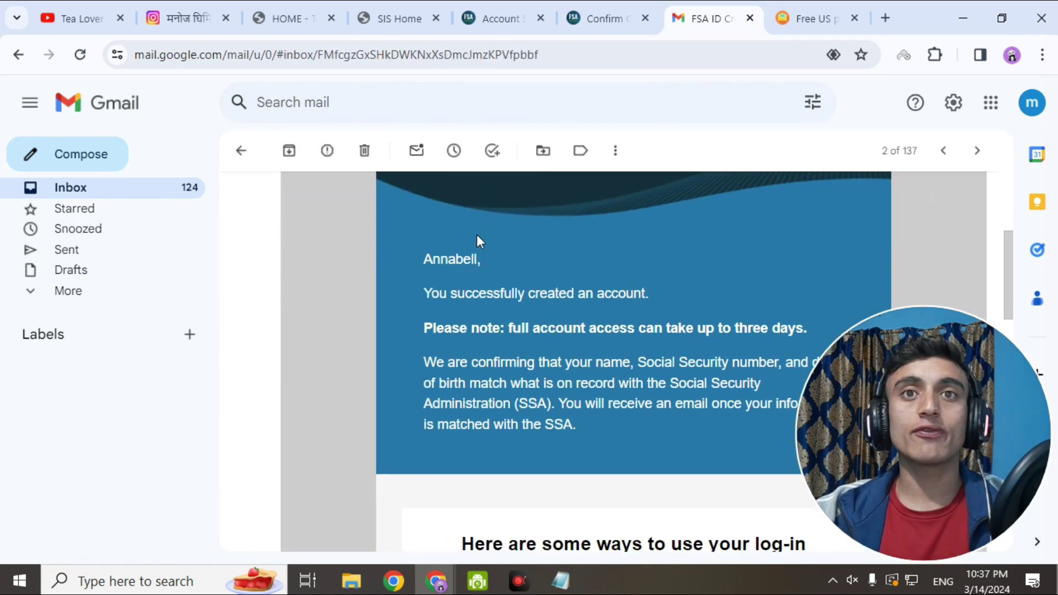
scroll(479, 241, down, 1)
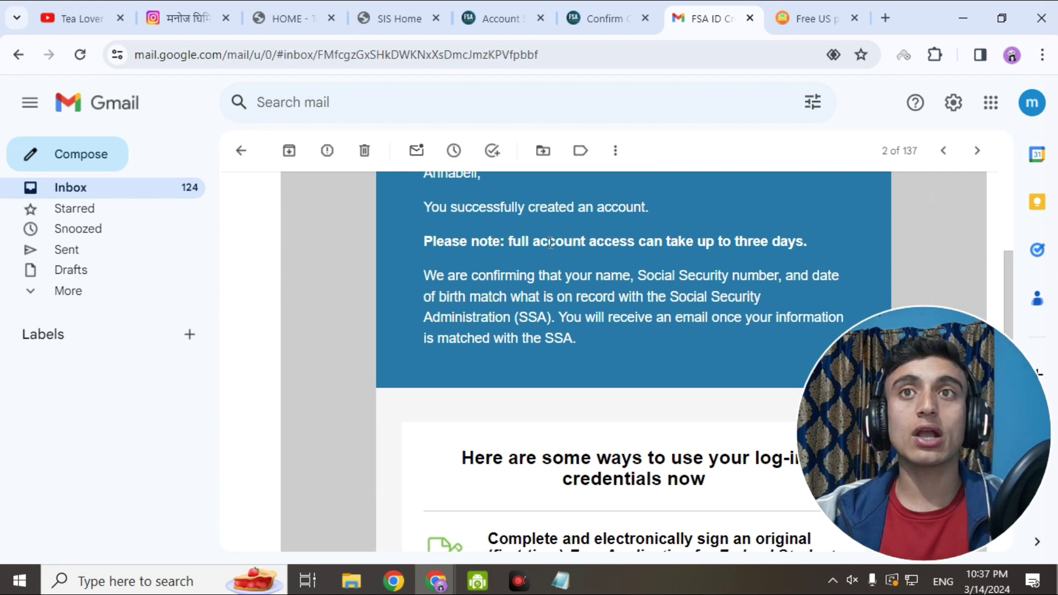
drag(638, 248, 798, 241)
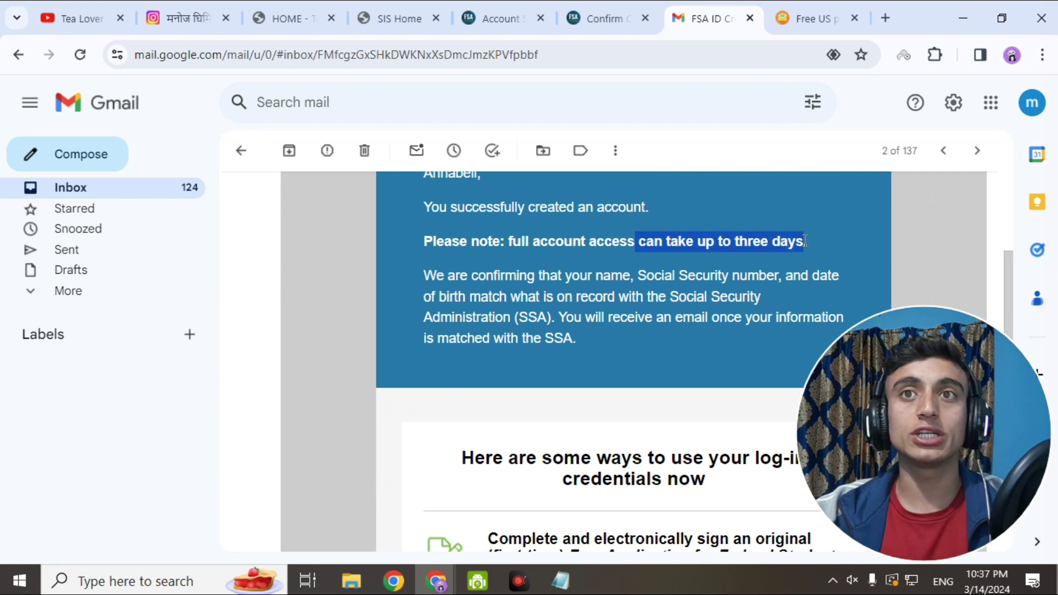
drag(638, 276, 732, 276)
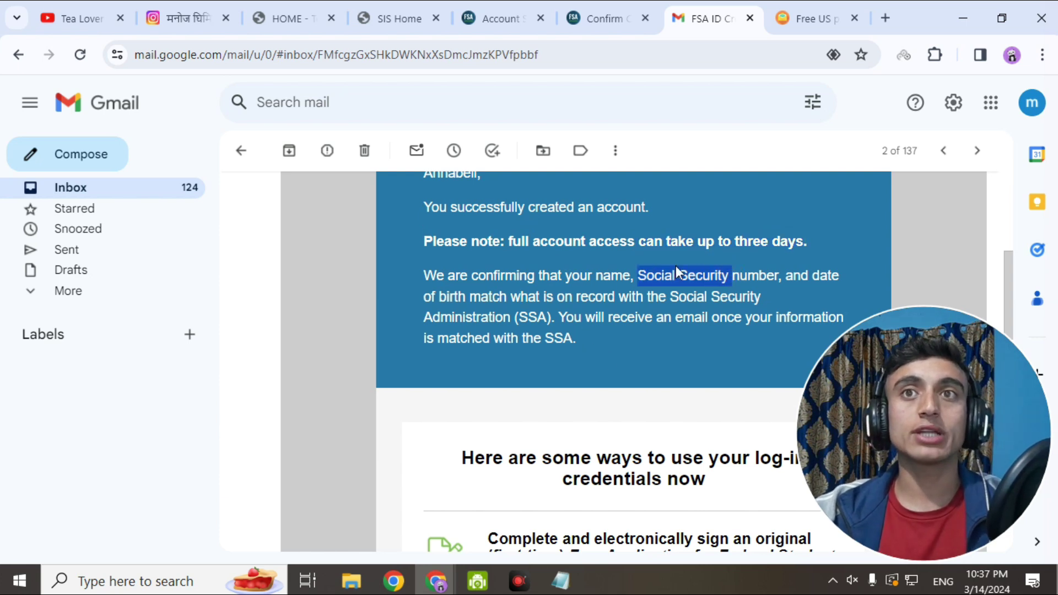
scroll(640, 321, down, 4)
scroll(642, 317, up, 4)
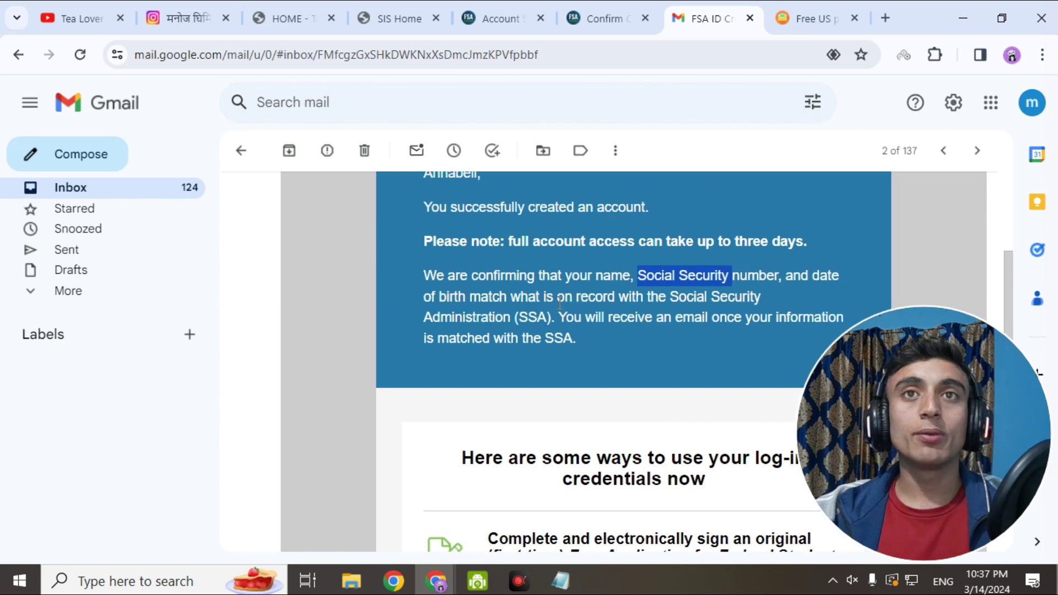
scroll(560, 302, up, 5)
click(241, 151)
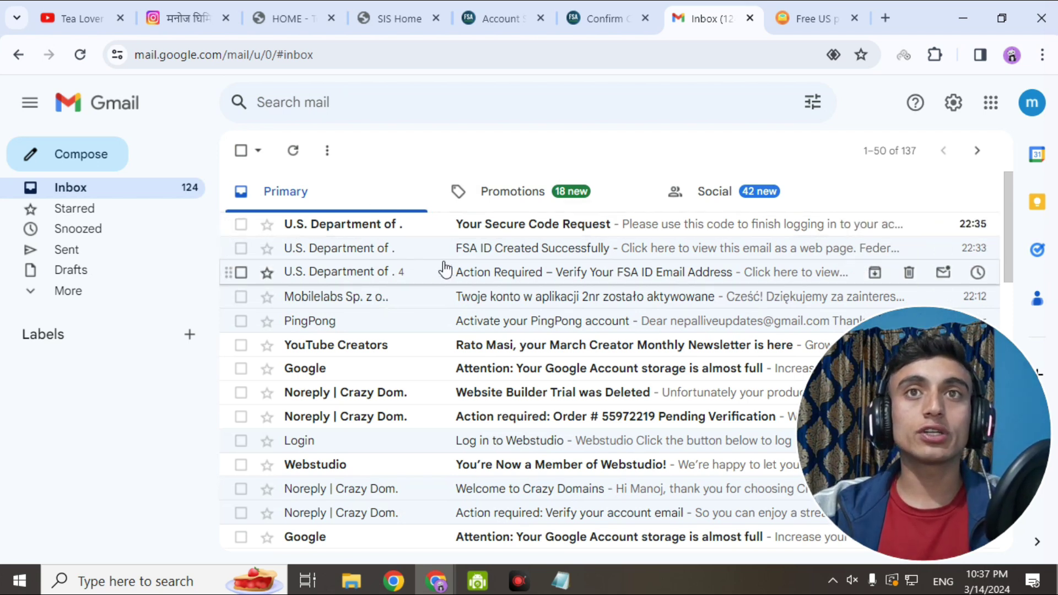
click(398, 22)
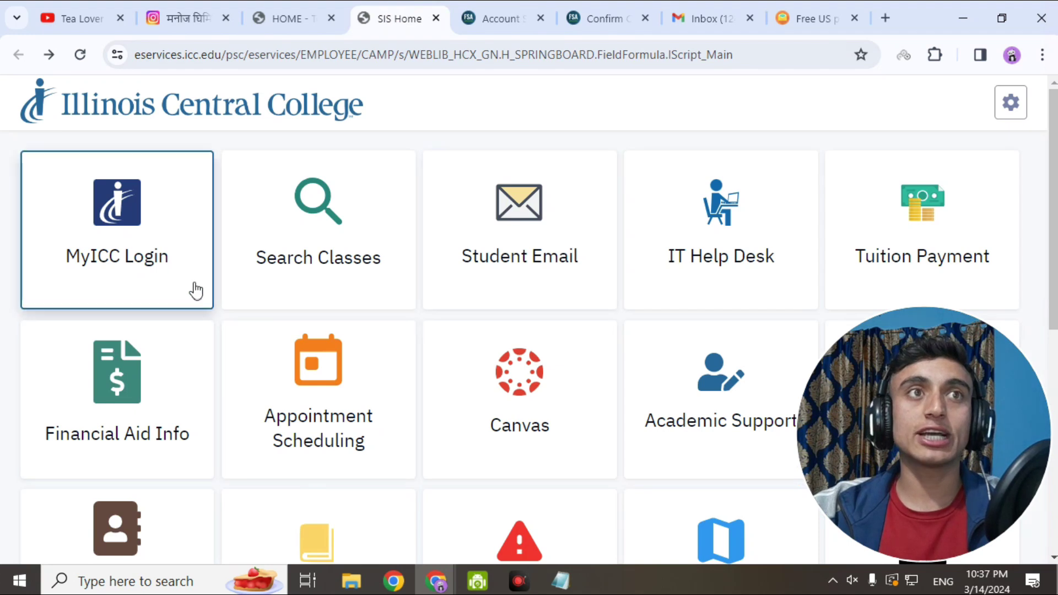
scroll(531, 254, down, 2)
click(509, 172)
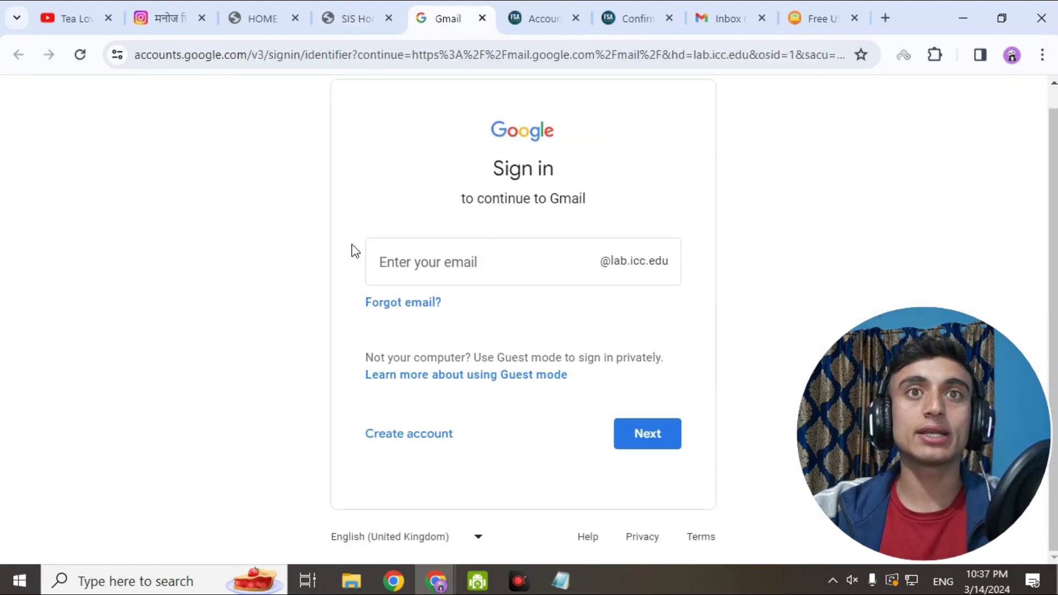
scroll(557, 304, down, 2)
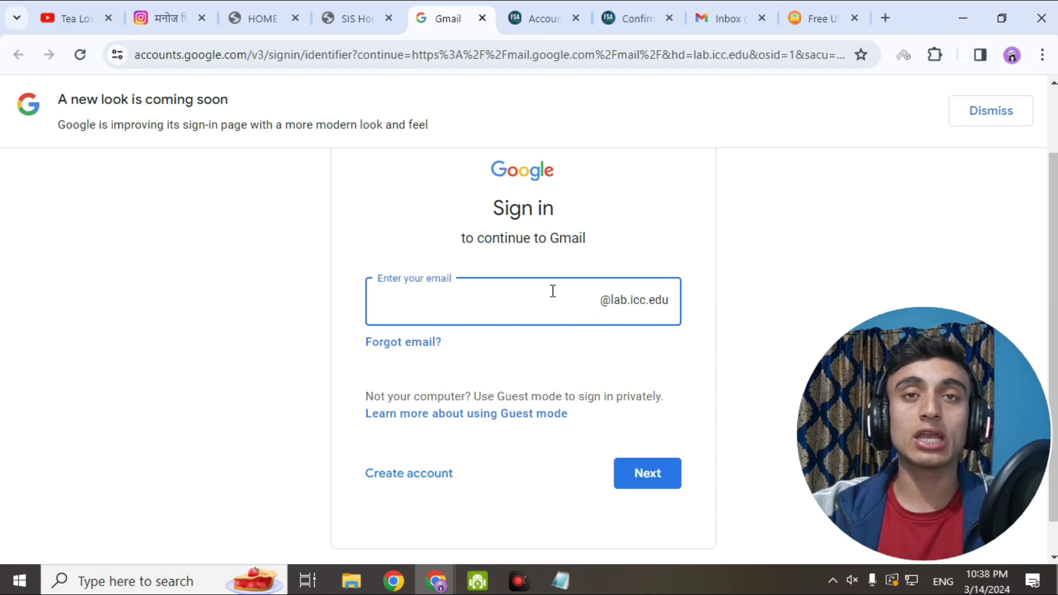
Step: Show the Tea Lover YouTube channel's About description, after briefly checking the received SMS page
click(68, 21)
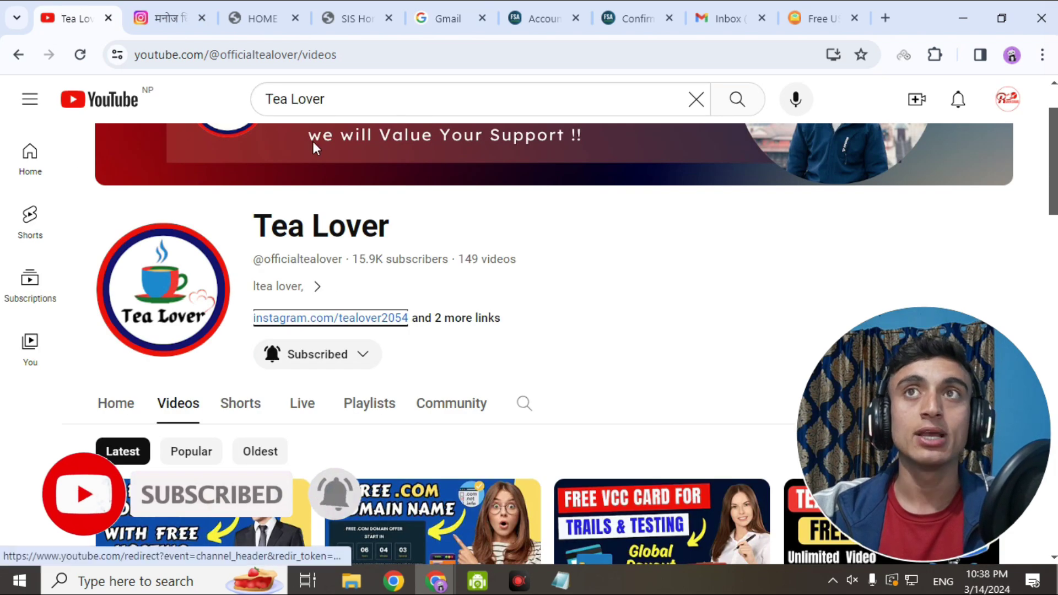
click(587, 290)
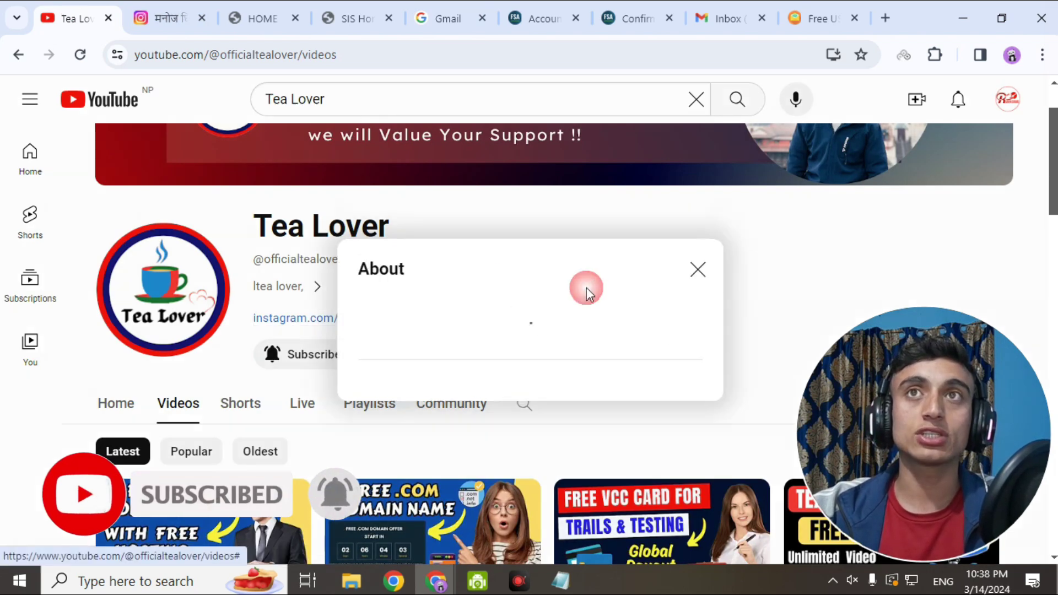
click(807, 12)
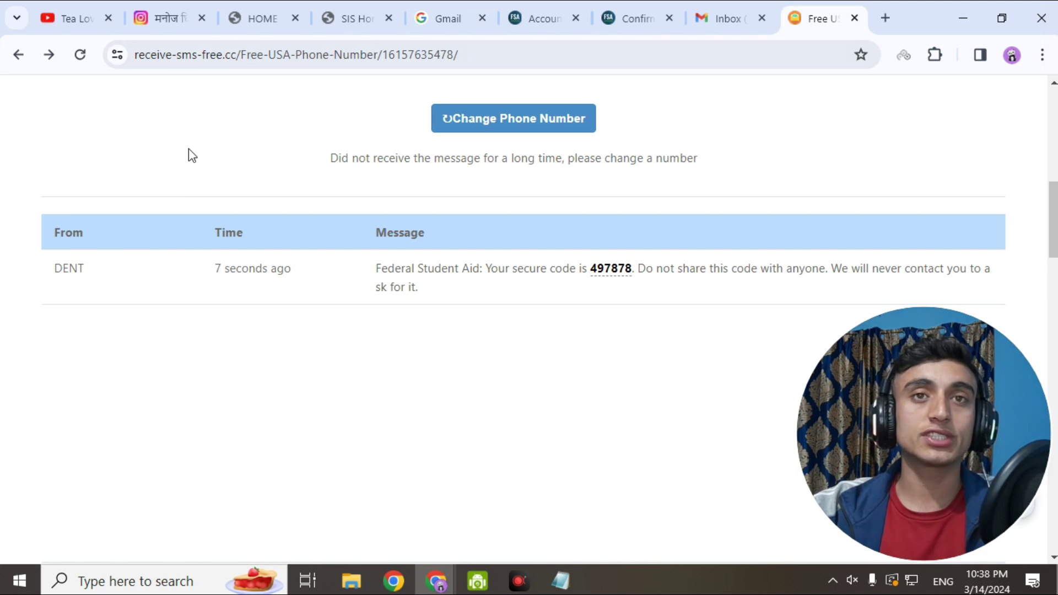
click(65, 17)
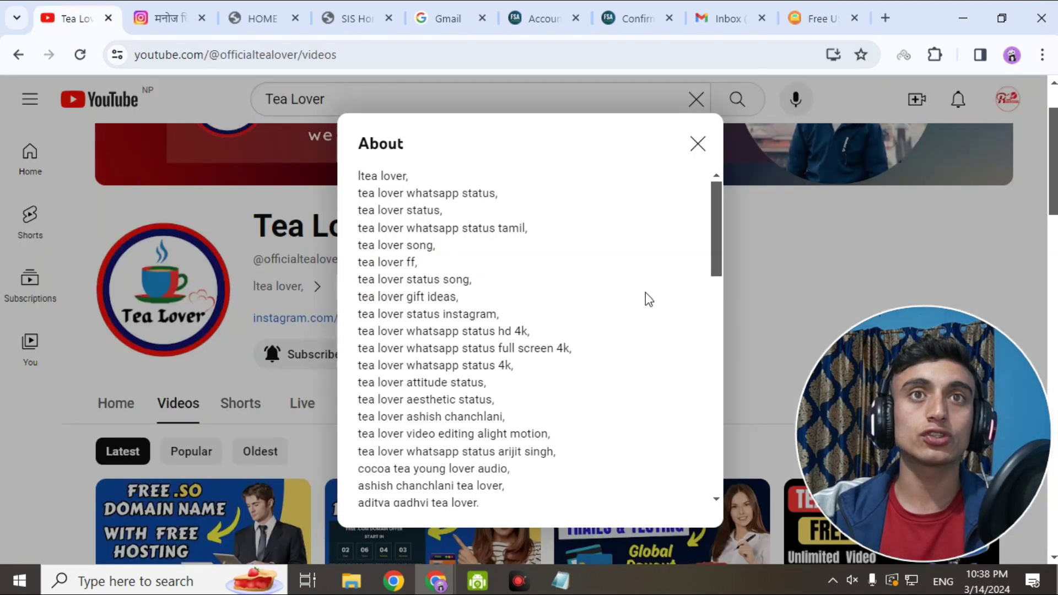